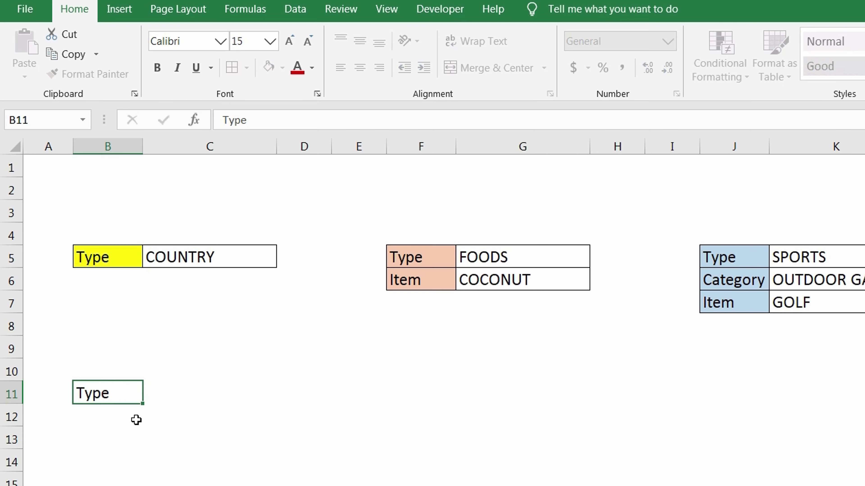
# Apply borders to cells B11:C11 so the new Type field matches the COUNTRY example in B5:C5
pyautogui.press('Tab')
pyautogui.moveTo(138, 396); pyautogui.dragTo(187, 395)
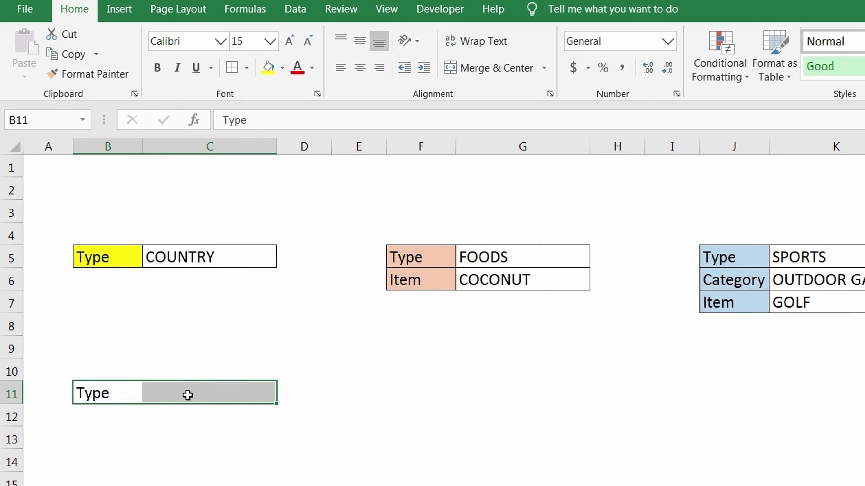
pyautogui.moveTo(113, 259); pyautogui.dragTo(204, 258)
pyautogui.click(201, 397)
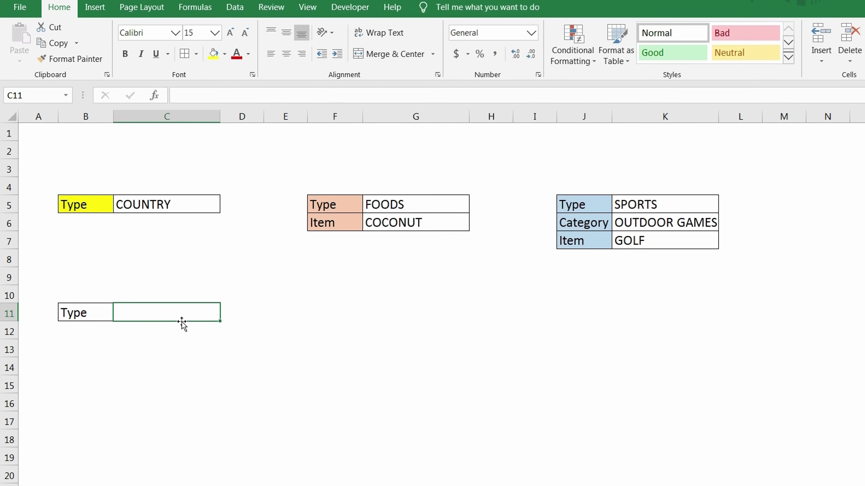
# Create a drop-down in C11 using List validation with the types in A3:A5 of the Item List sheet as source
pyautogui.click(116, 479)
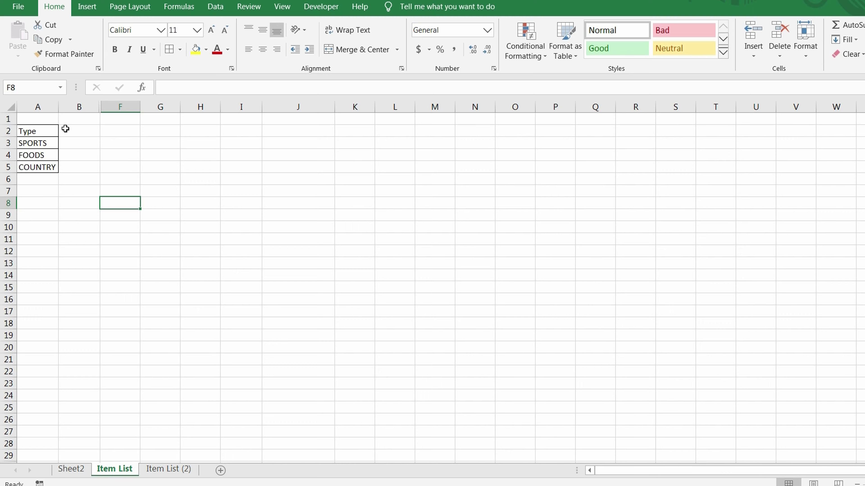
pyautogui.moveTo(45, 127); pyautogui.dragTo(46, 171)
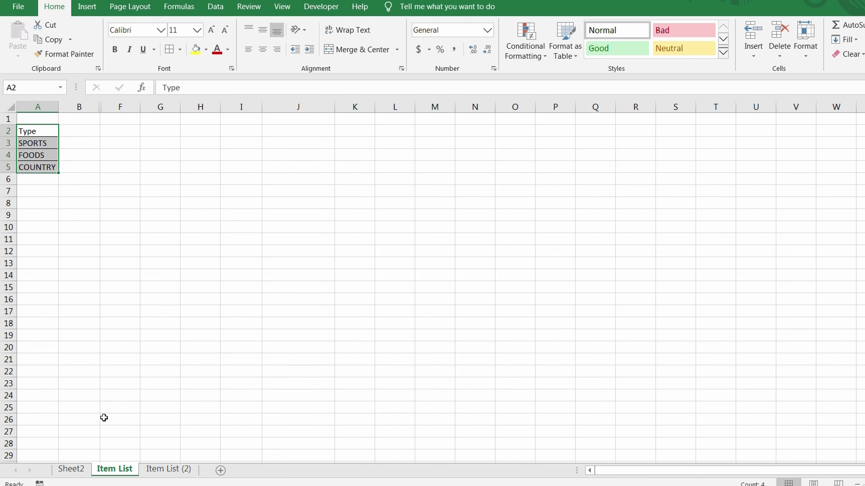
pyautogui.click(72, 470)
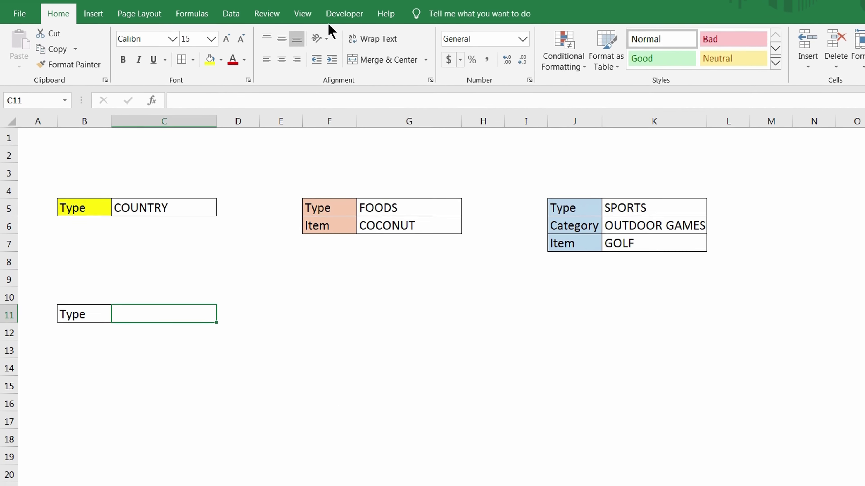
pyautogui.click(278, 35)
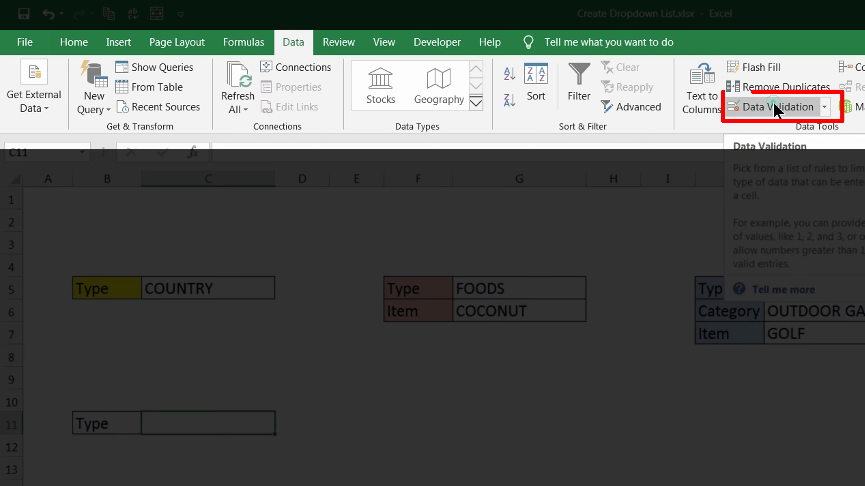
pyautogui.click(774, 109)
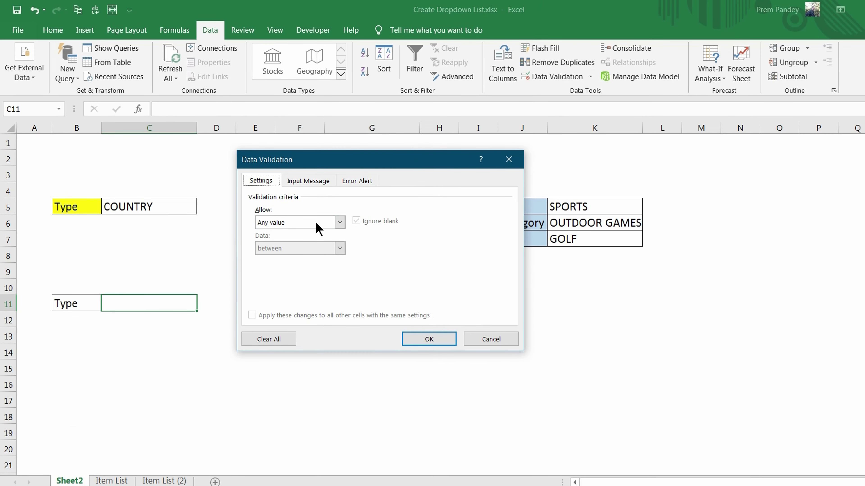
pyautogui.click(316, 224)
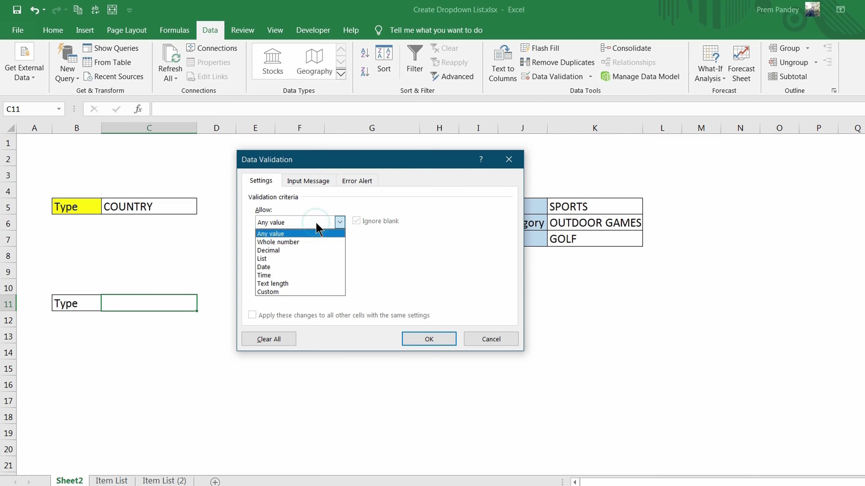
pyautogui.click(283, 258)
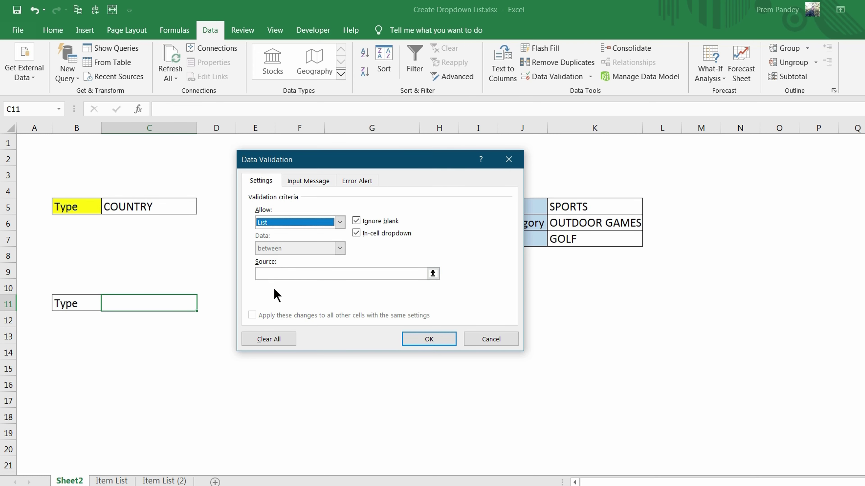
pyautogui.click(279, 274)
pyautogui.click(111, 480)
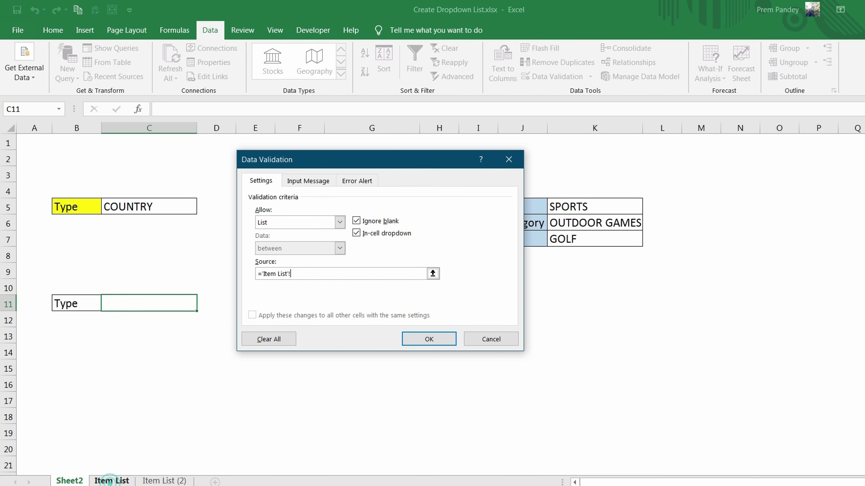
pyautogui.moveTo(45, 164); pyautogui.dragTo(48, 187)
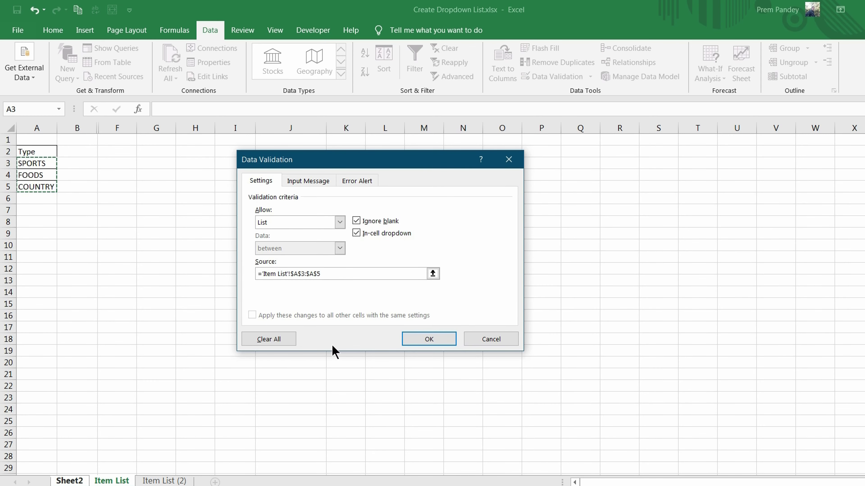
pyautogui.click(430, 343)
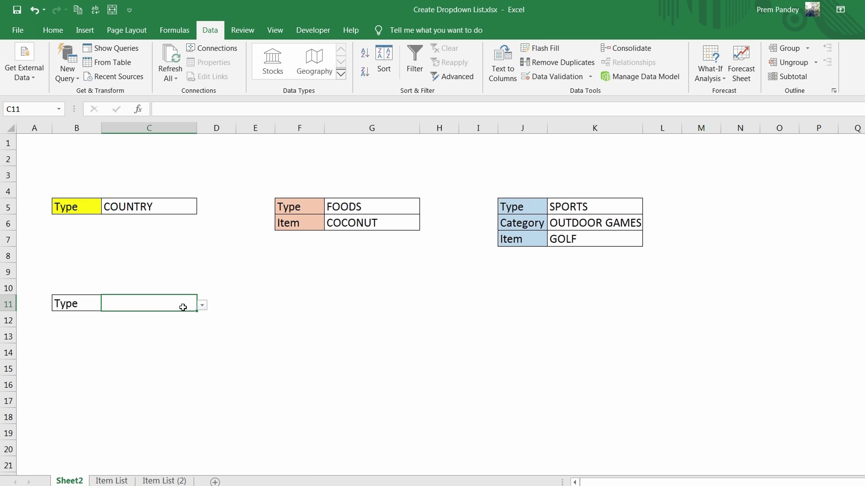
# Test the C11 drop-down by choosing SPORTS and COUNTRY, and undo the last choice
pyautogui.click(203, 306)
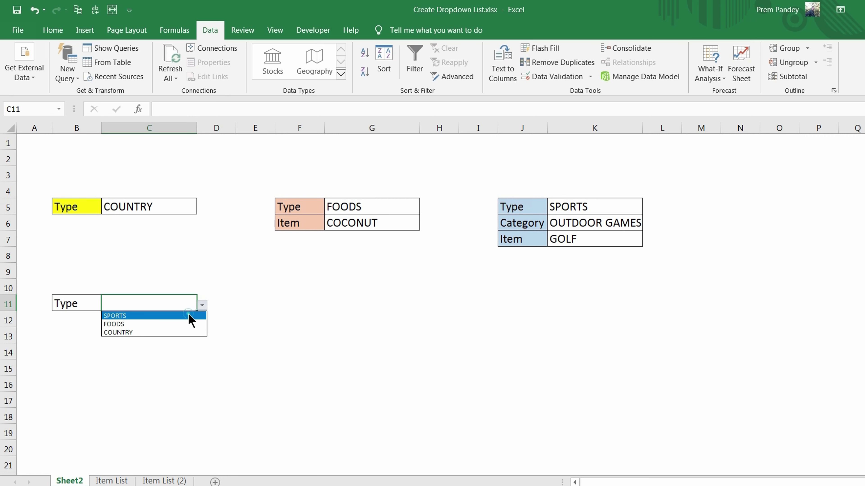
pyautogui.click(189, 314)
pyautogui.click(203, 306)
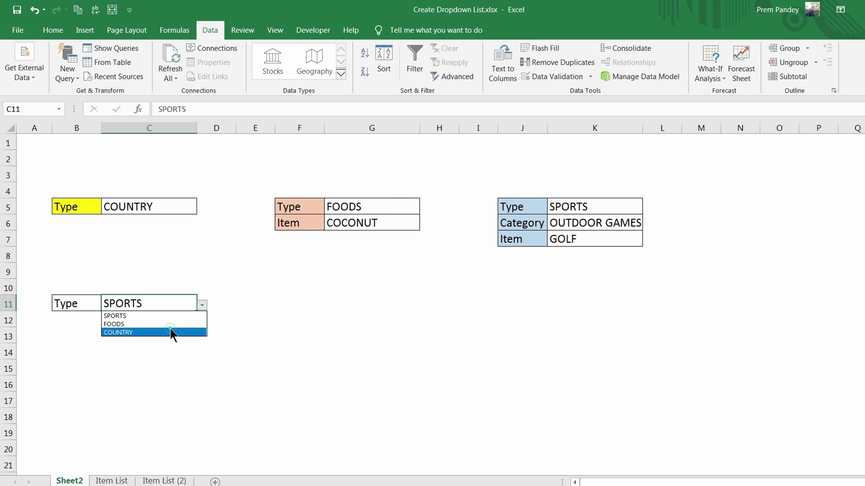
pyautogui.click(170, 332)
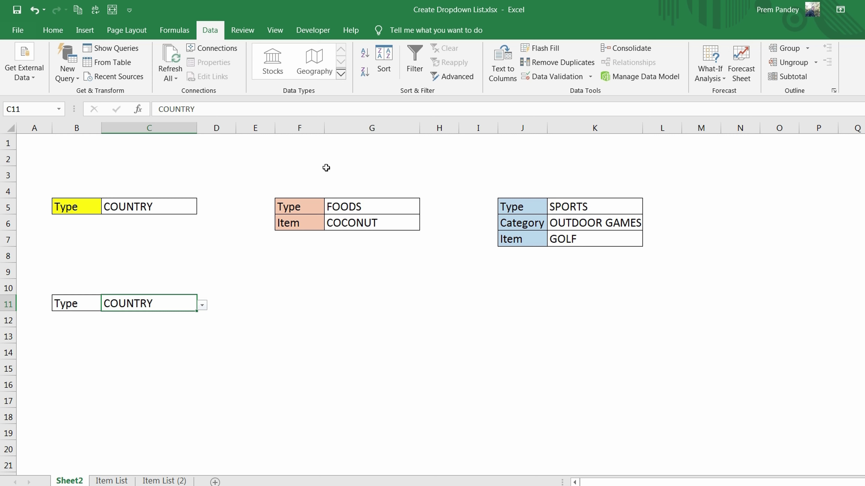
pyautogui.hotkey('ctrl', 'z')
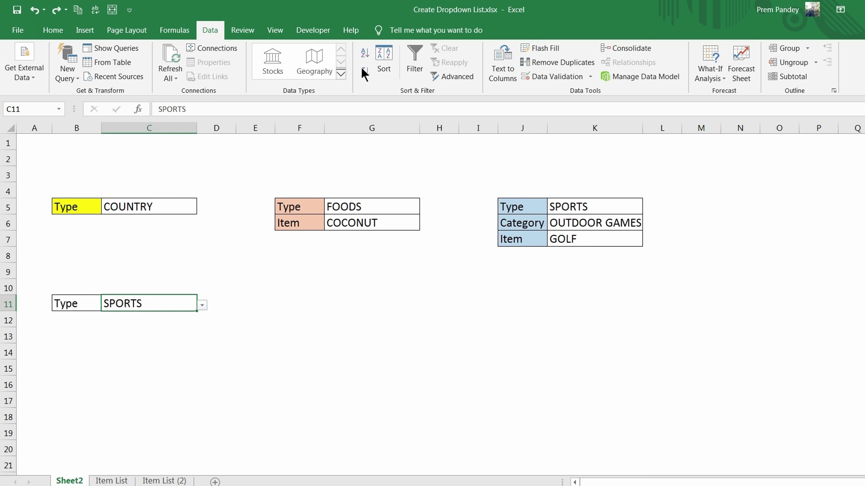
# Re-enter the C11 validation source as ='Item List'!$A$3:$A$5 and choose FOODS from the drop-down
pyautogui.click(551, 78)
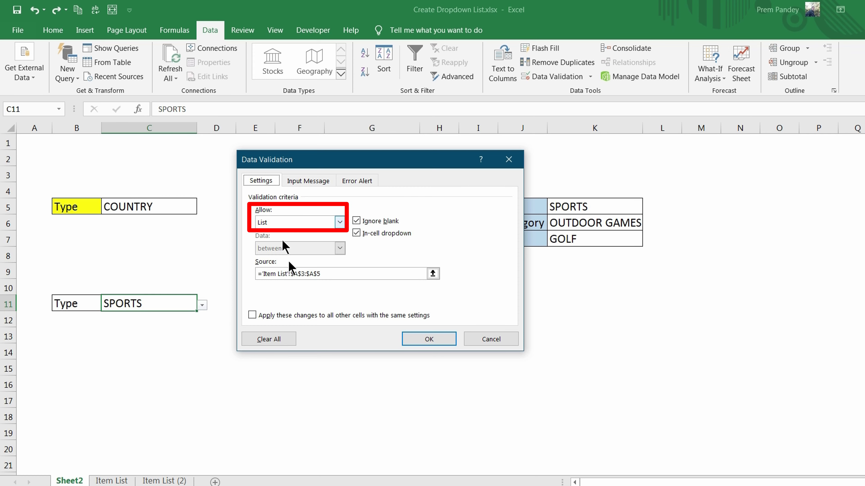
pyautogui.click(289, 274)
pyautogui.press('BackSpace')
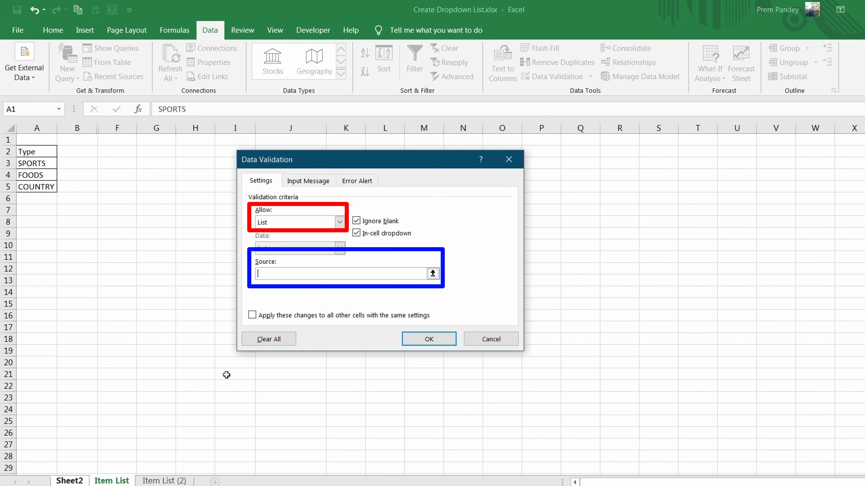
pyautogui.click(120, 481)
pyautogui.moveTo(48, 164); pyautogui.dragTo(50, 184)
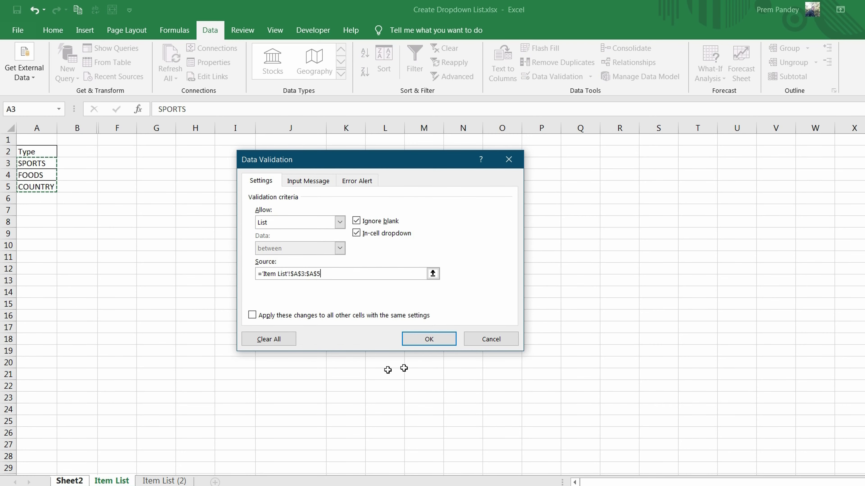
pyautogui.click(420, 341)
pyautogui.click(202, 305)
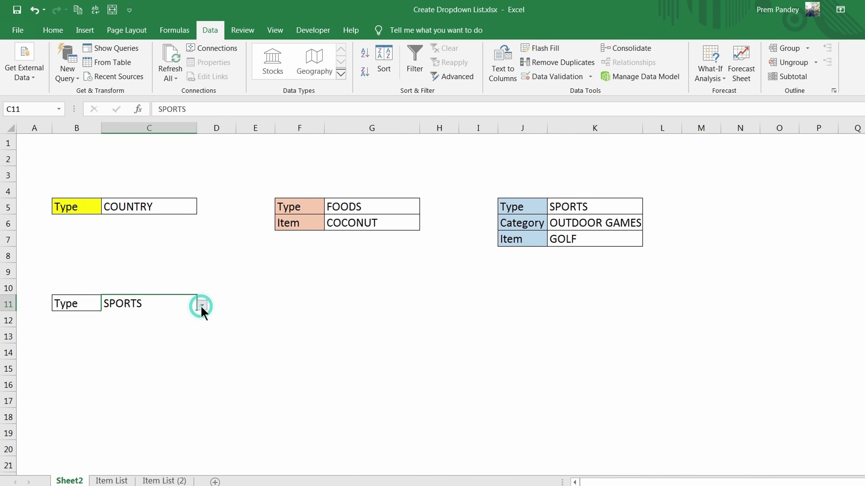
pyautogui.click(170, 322)
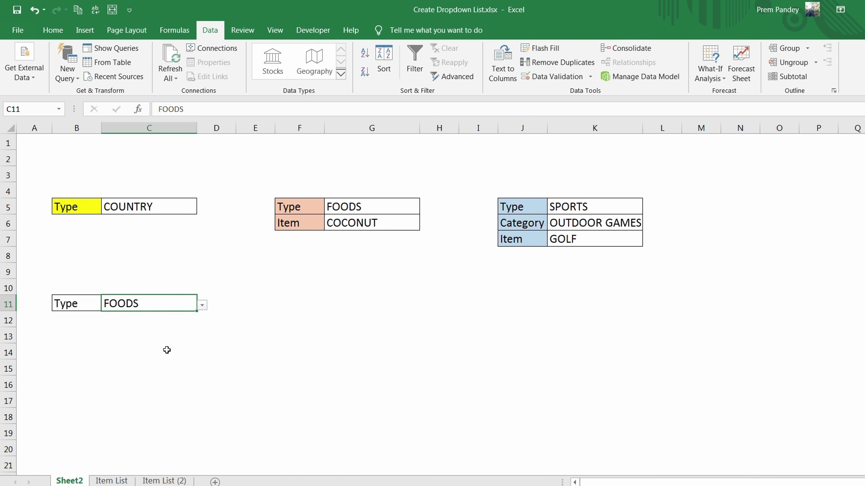
# Copy the Type and Item labels from F5:F6 to F11:F12 and apply borders to G11:G12
pyautogui.click(299, 213)
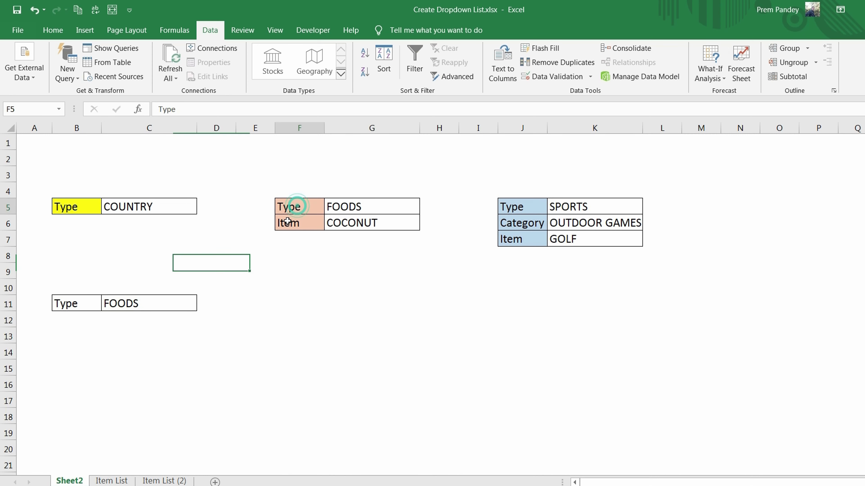
pyautogui.moveTo(303, 226); pyautogui.dragTo(302, 227)
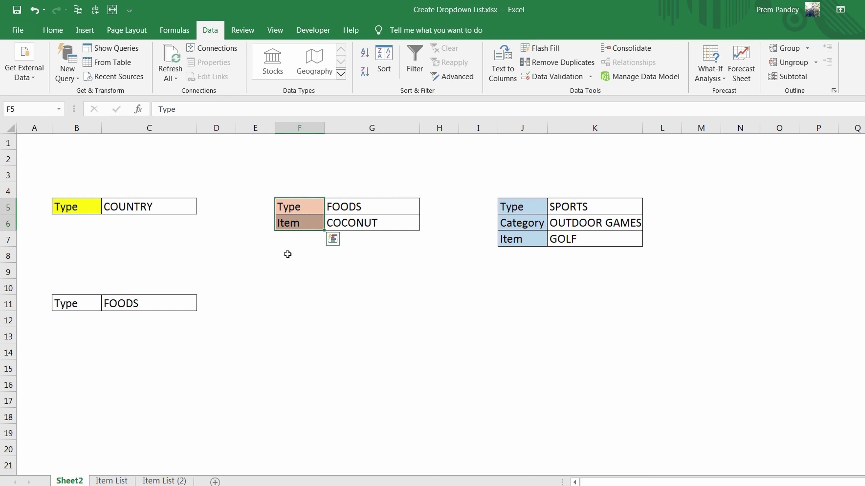
pyautogui.click(287, 305)
pyautogui.hotkey('ctrl', 'v')
pyautogui.click(344, 304)
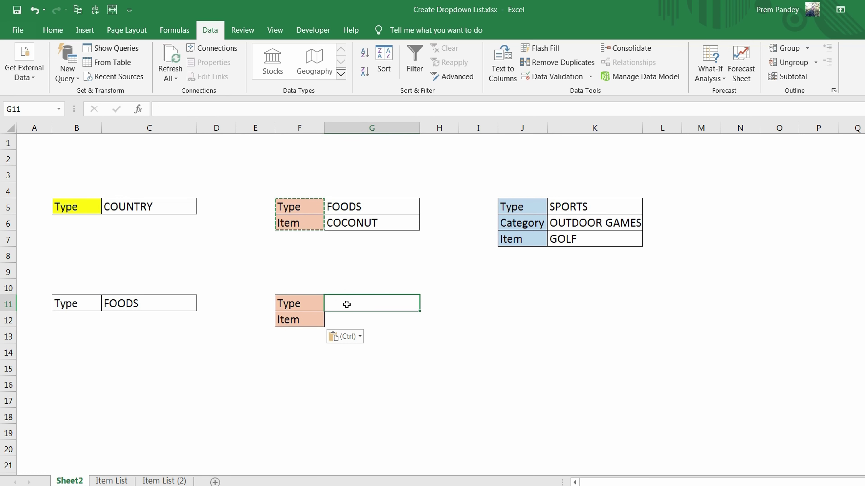
pyautogui.moveTo(347, 310); pyautogui.dragTo(346, 317)
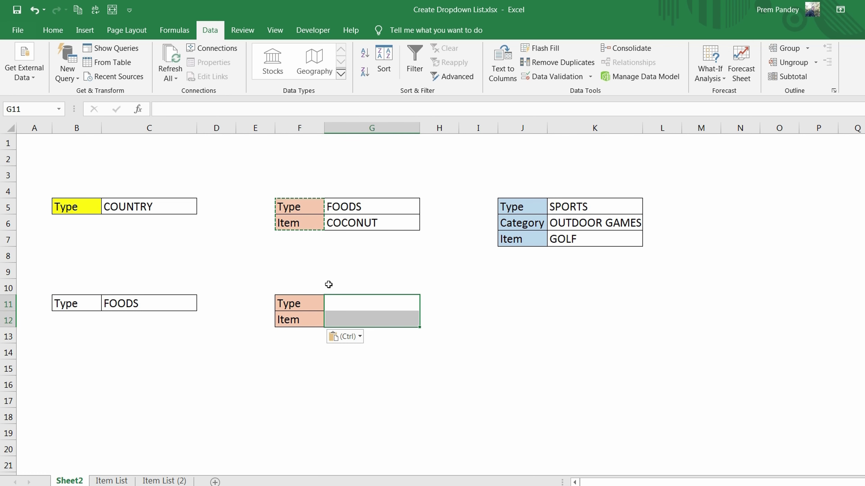
pyautogui.click(52, 30)
pyautogui.click(166, 71)
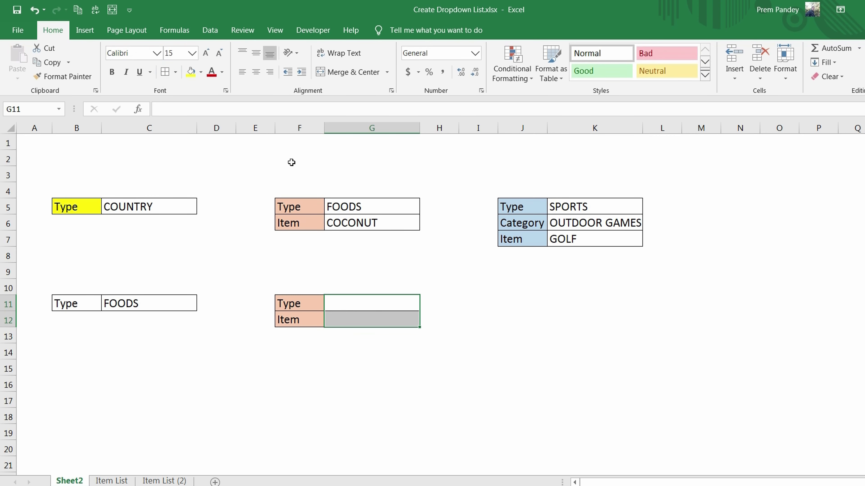
# Switch the example type in G5 to SPORTS and back to FOODS, checking the dependent item list in G6 each time
pyautogui.click(379, 206)
pyautogui.click(424, 209)
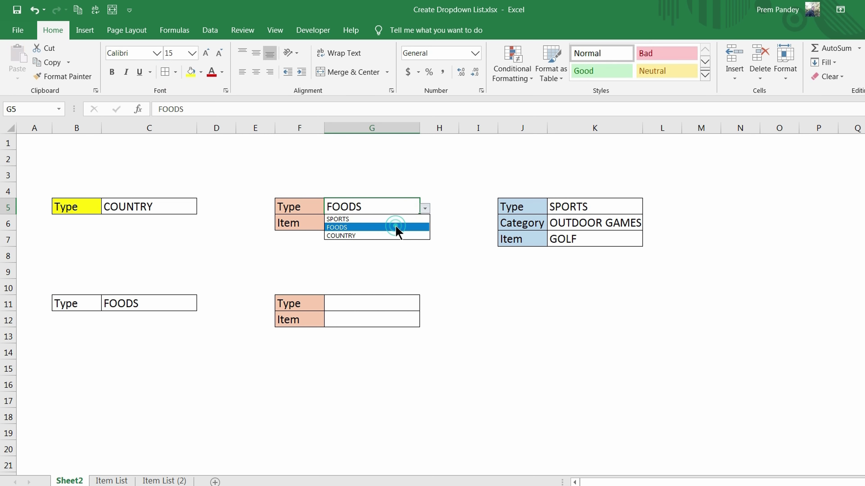
pyautogui.click(390, 219)
pyautogui.click(395, 223)
pyautogui.click(425, 224)
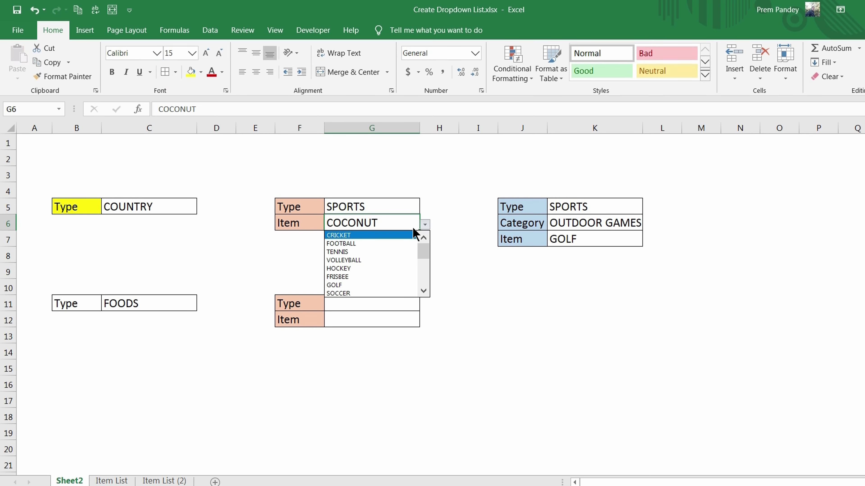
pyautogui.click(406, 204)
pyautogui.click(424, 205)
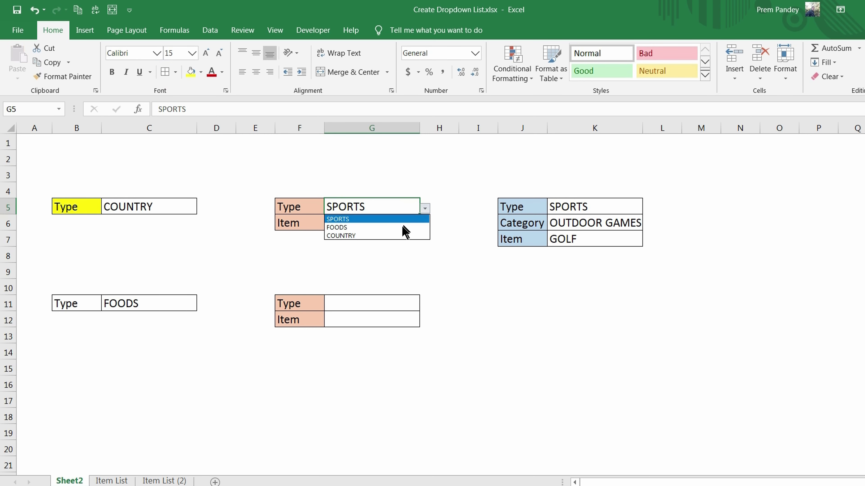
pyautogui.click(401, 222)
pyautogui.click(401, 223)
pyautogui.click(423, 223)
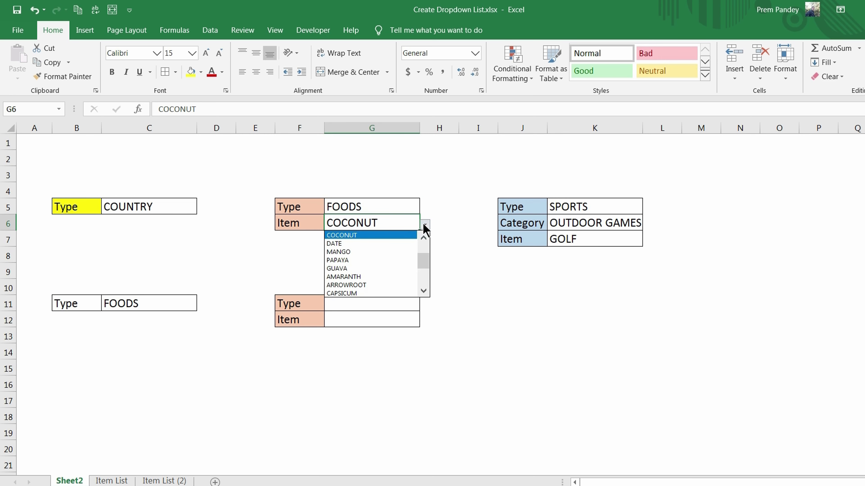
pyautogui.click(423, 225)
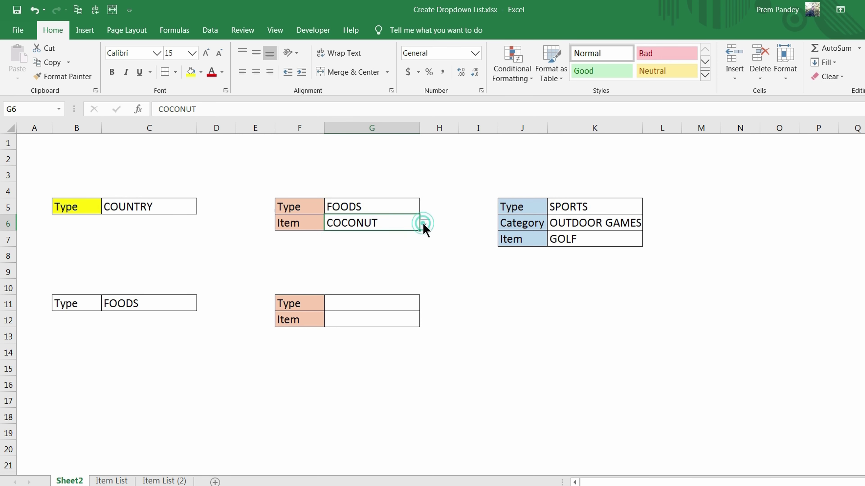
# Create a drop-down in G11 using List validation with source ='Item List'!$A$3:$A$5
pyautogui.click(362, 307)
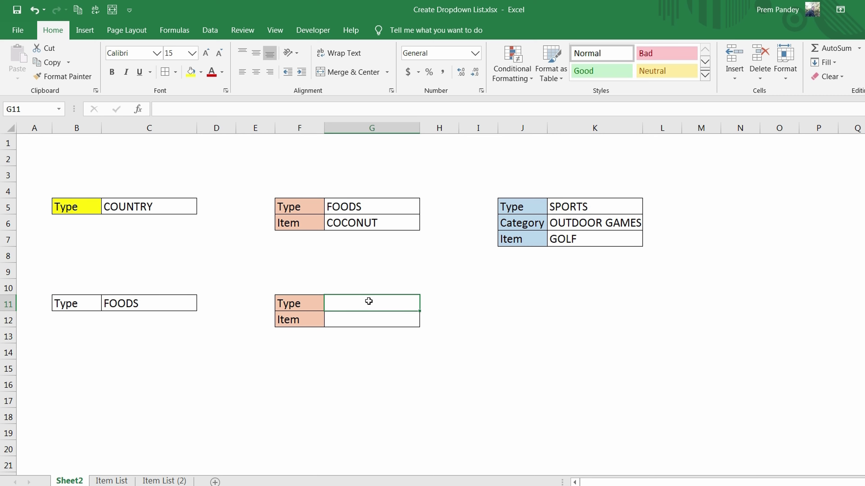
pyautogui.click(210, 30)
pyautogui.click(536, 77)
pyautogui.click(329, 219)
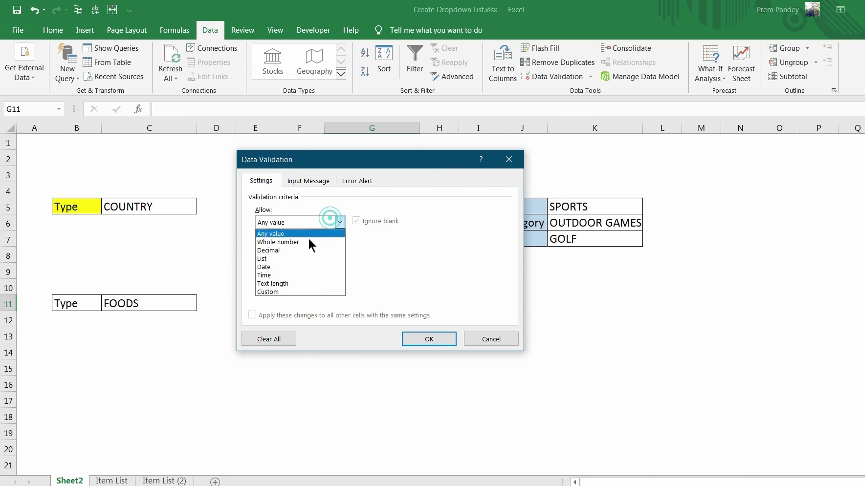
pyautogui.click(294, 259)
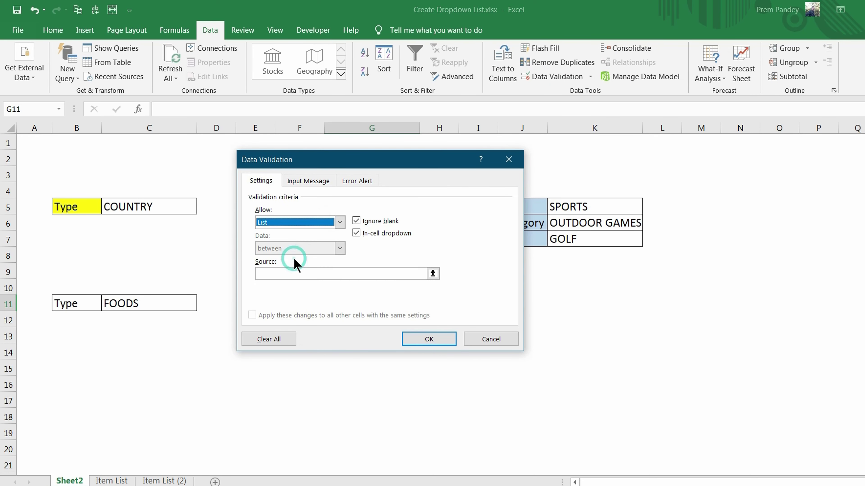
pyautogui.click(333, 271)
pyautogui.click(111, 481)
pyautogui.moveTo(37, 164); pyautogui.dragTo(38, 187)
pyautogui.click(447, 339)
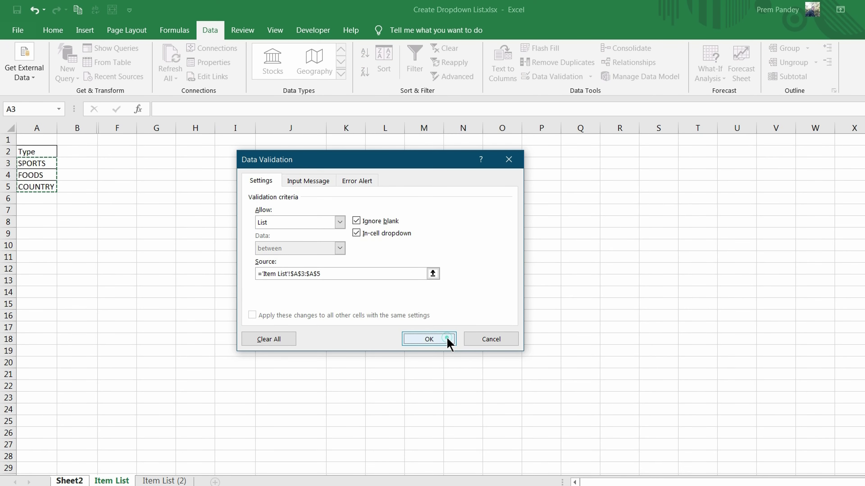
# Choose SPORTS from the G11 drop-down and select the empty Item cell G12 below it
pyautogui.click(425, 307)
pyautogui.click(414, 316)
pyautogui.click(345, 320)
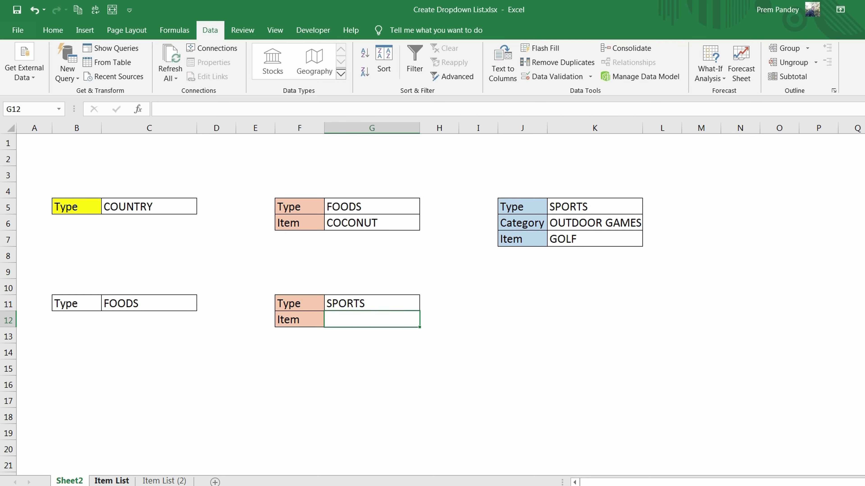
# Examine the SPORTS, FOODS and COUNTRY columns on the Item List sheet, each header with its items below
pyautogui.click(111, 481)
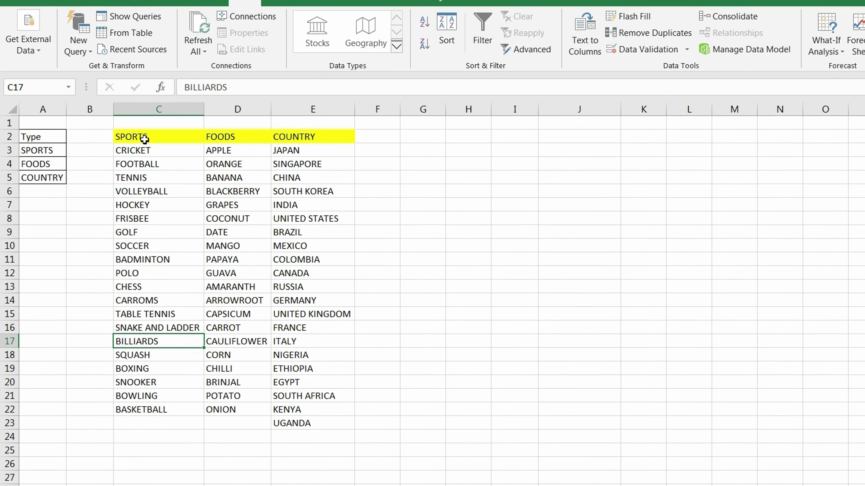
pyautogui.moveTo(145, 139); pyautogui.dragTo(316, 414)
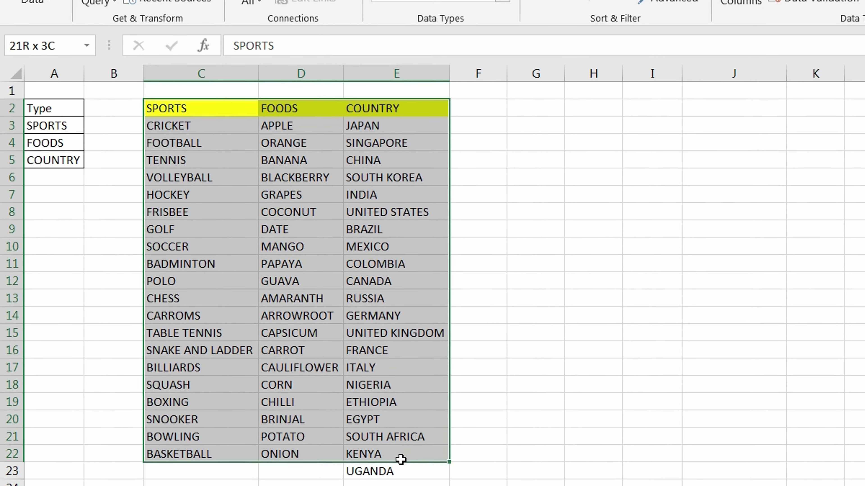
pyautogui.moveTo(400, 460); pyautogui.dragTo(405, 471)
pyautogui.click(373, 350)
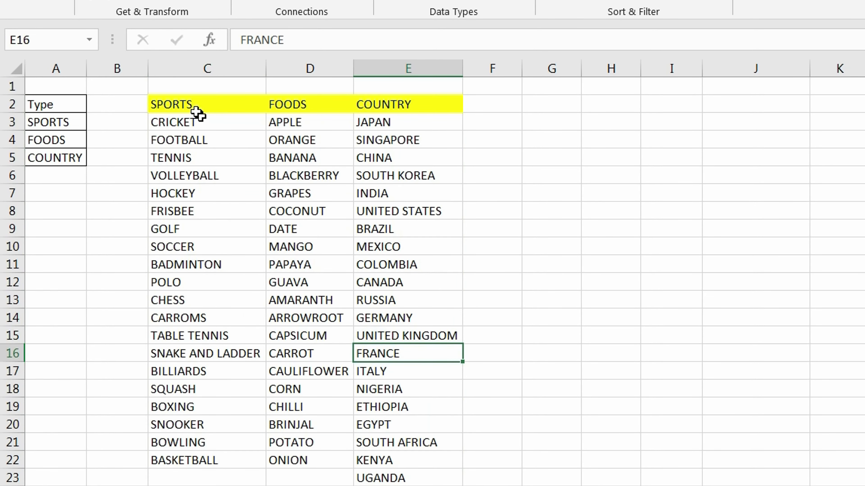
pyautogui.moveTo(197, 112); pyautogui.dragTo(213, 441)
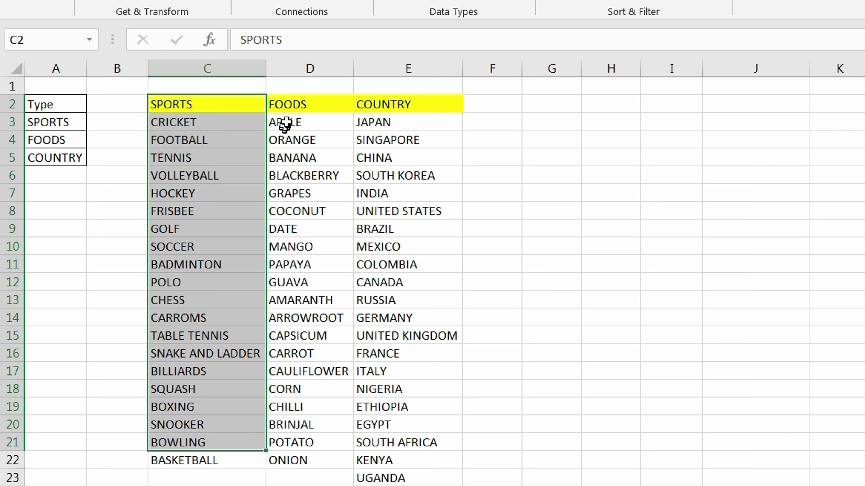
pyautogui.moveTo(285, 111); pyautogui.dragTo(309, 461)
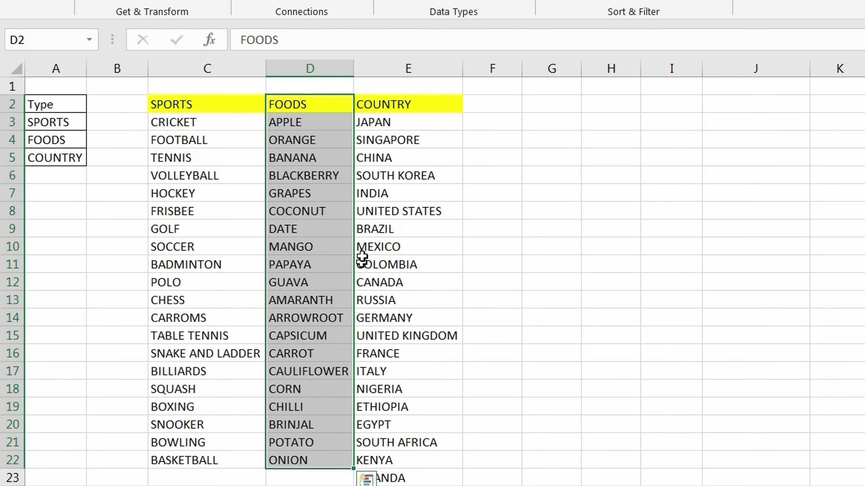
pyautogui.moveTo(384, 106); pyautogui.dragTo(384, 454)
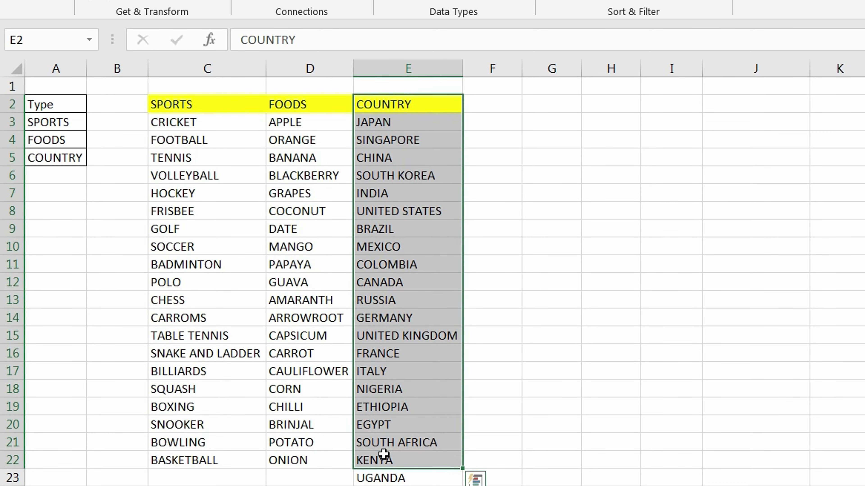
pyautogui.click(300, 299)
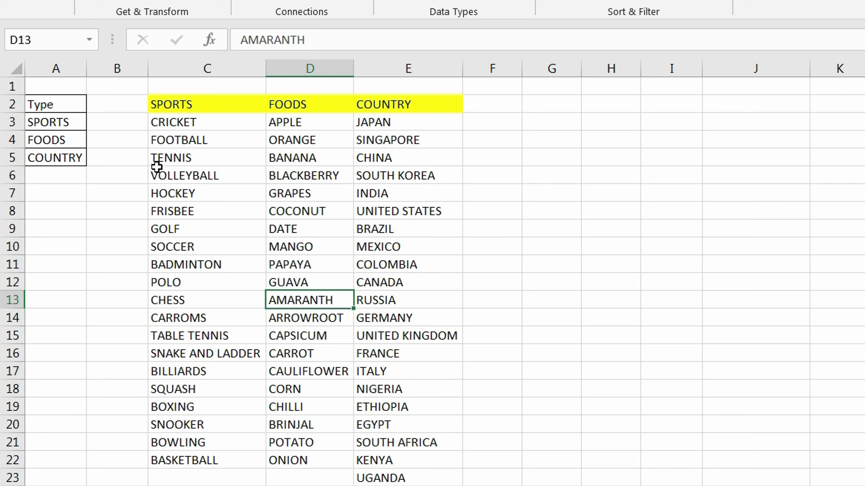
pyautogui.moveTo(182, 105); pyautogui.dragTo(197, 292)
pyautogui.click(195, 247)
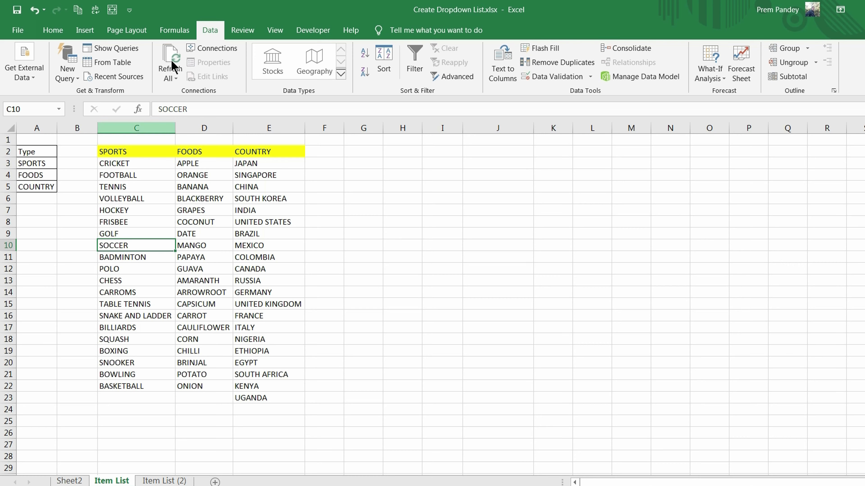
# Delete the existing defined names COUNTRY, FOODS and SPORTS in the Name Manager
pyautogui.click(174, 30)
pyautogui.click(342, 65)
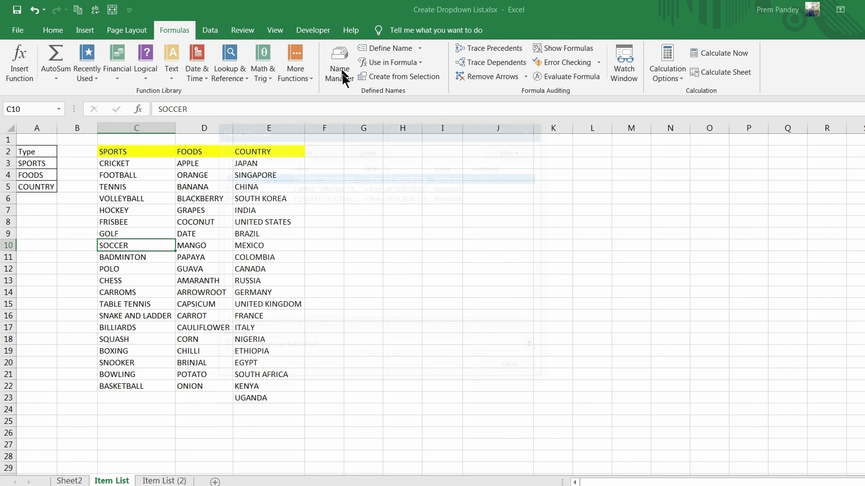
pyautogui.moveTo(279, 130); pyautogui.dragTo(345, 144)
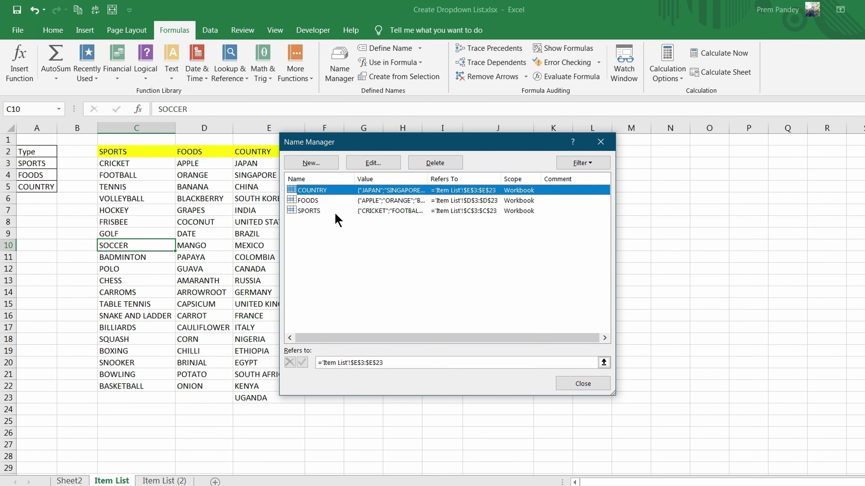
pyautogui.keyDown('shift'); pyautogui.click(316, 211); pyautogui.keyUp('shift')
pyautogui.click(439, 167)
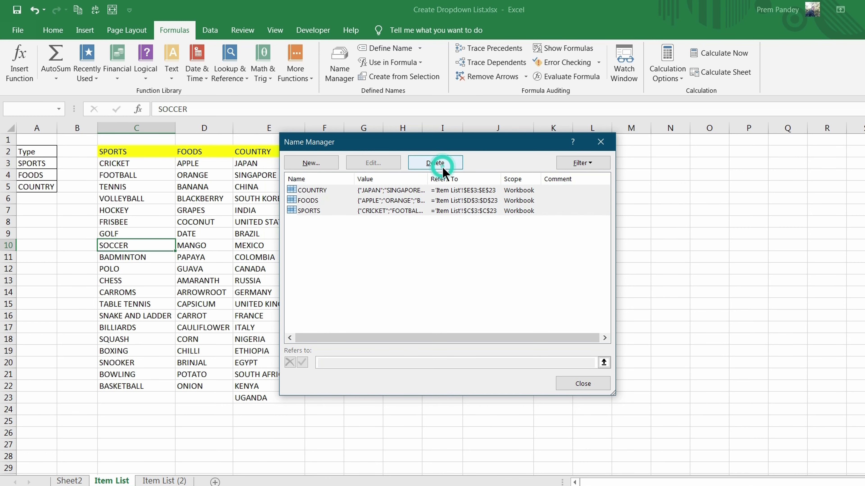
pyautogui.click(449, 290)
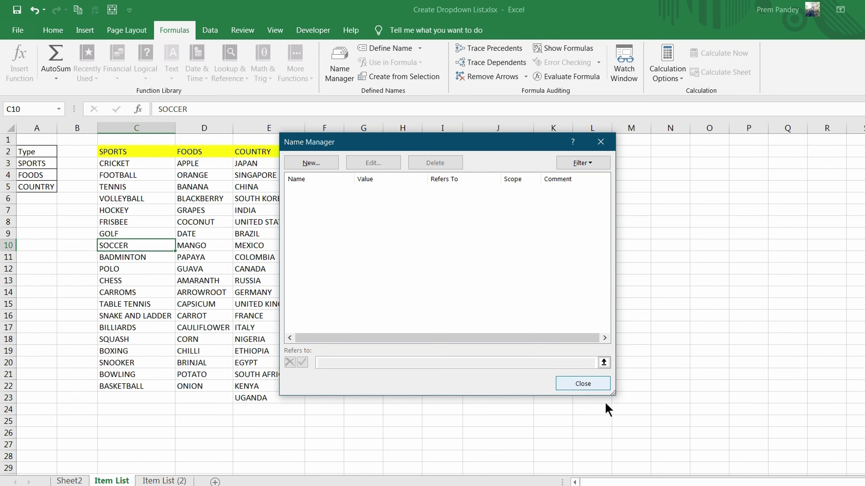
pyautogui.click(591, 387)
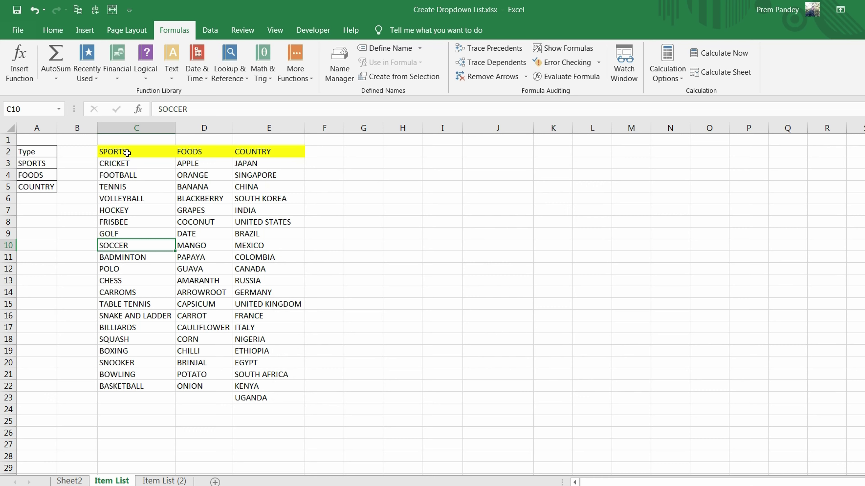
# Create named ranges from C2:E23 using only the top row as names, and check them in the Name Manager
pyautogui.moveTo(127, 153); pyautogui.dragTo(286, 403)
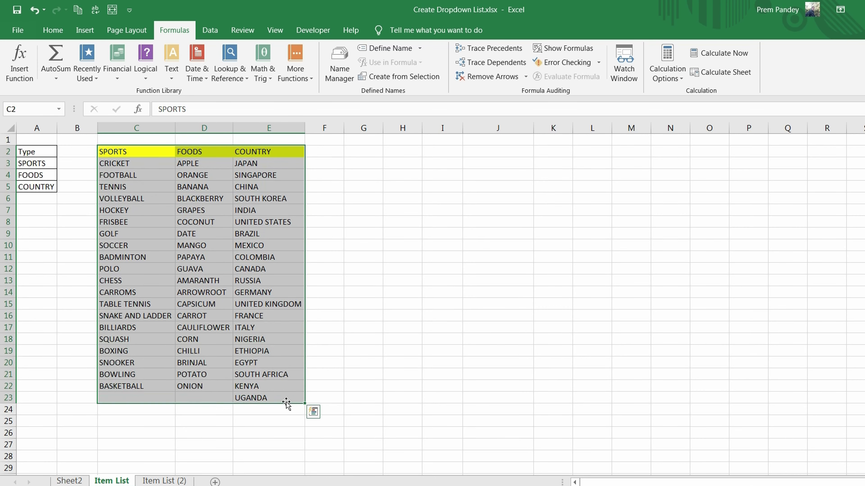
pyautogui.hotkey('ctrl', 'shift', 'F3')
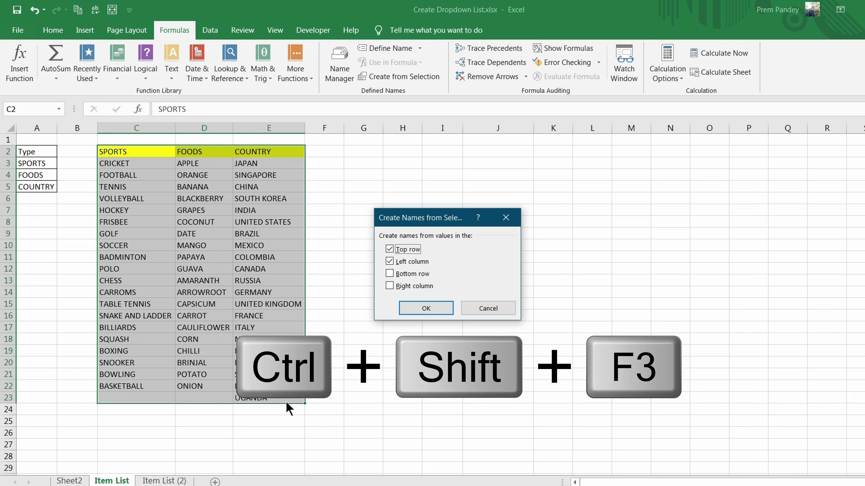
pyautogui.press('Return')
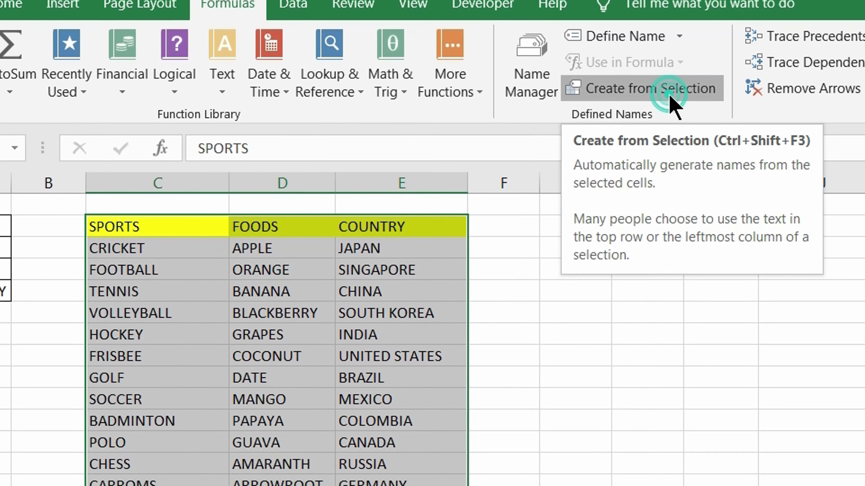
pyautogui.click(706, 136)
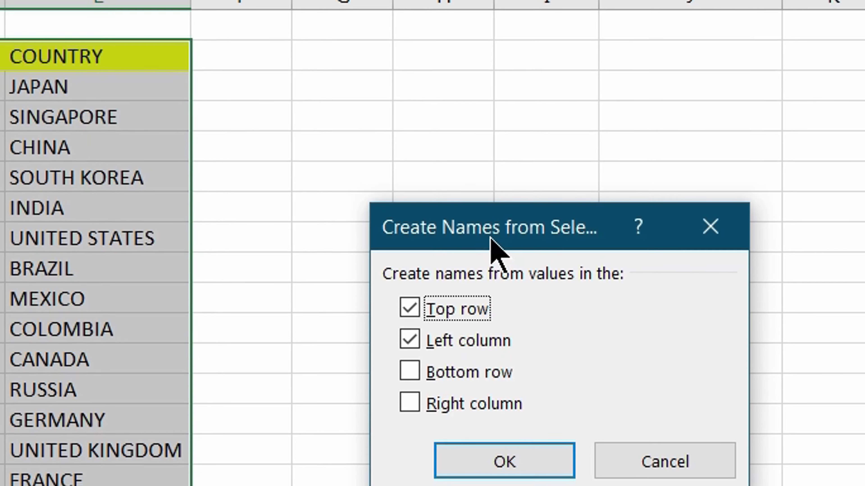
pyautogui.click(646, 334)
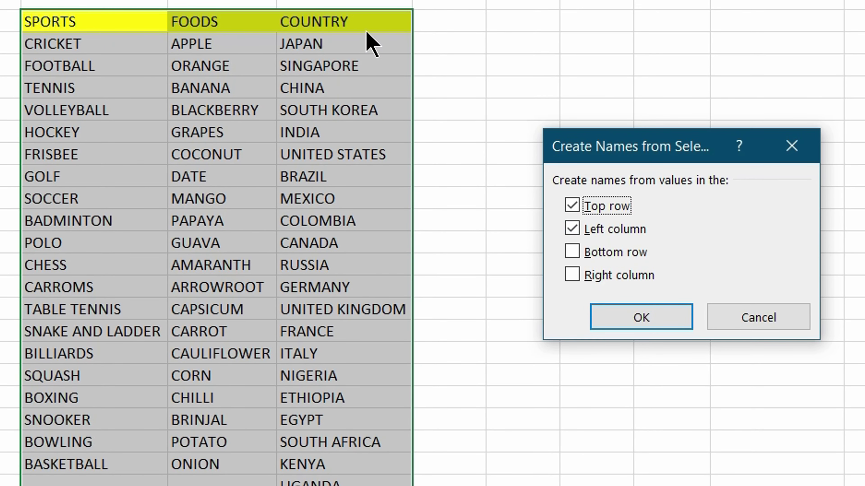
pyautogui.click(586, 229)
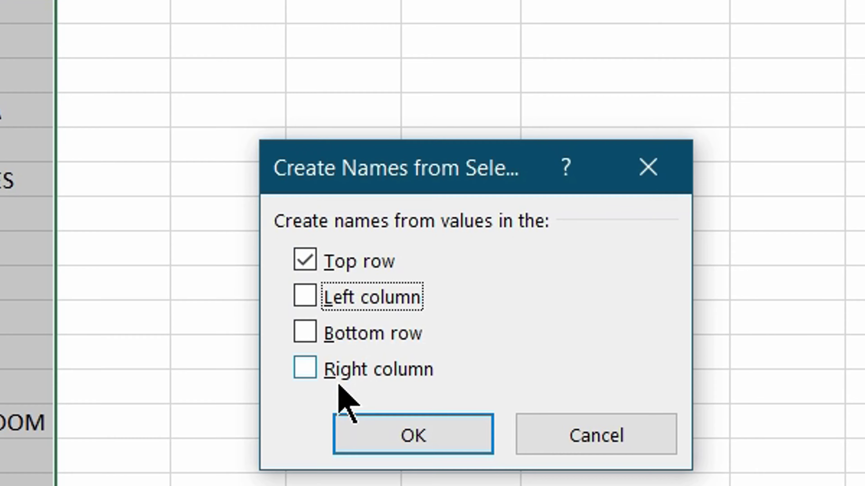
pyautogui.click(398, 438)
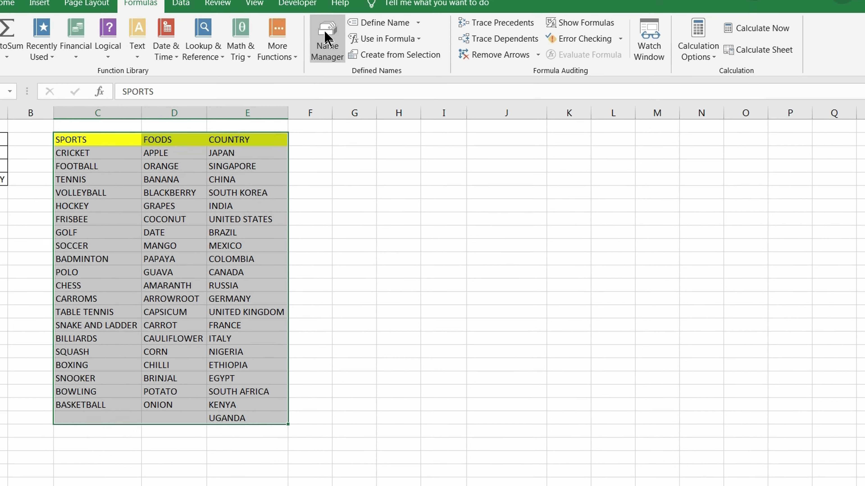
pyautogui.click(339, 61)
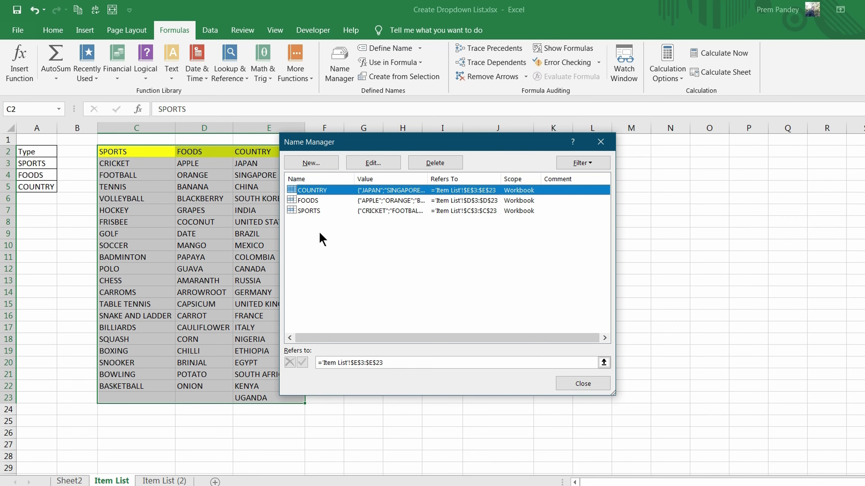
pyautogui.click(582, 384)
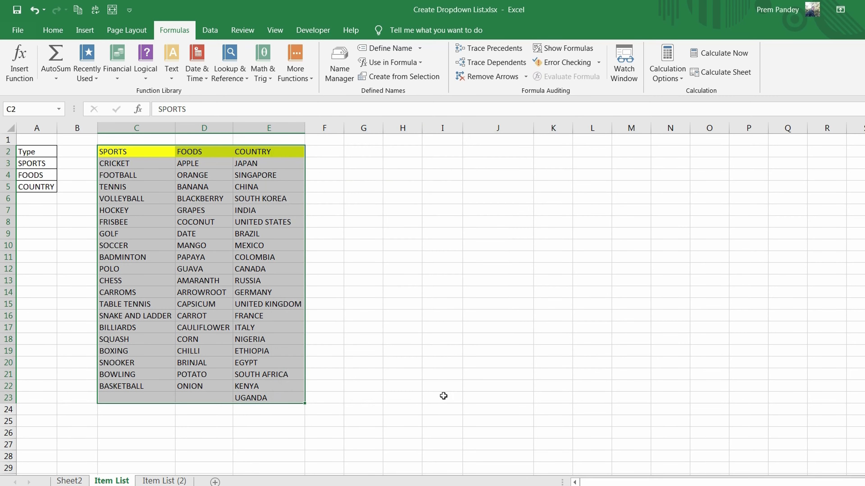
# Enter the formula =INDIRECT(G11) in the Item cell G12 on Sheet2
pyautogui.click(70, 481)
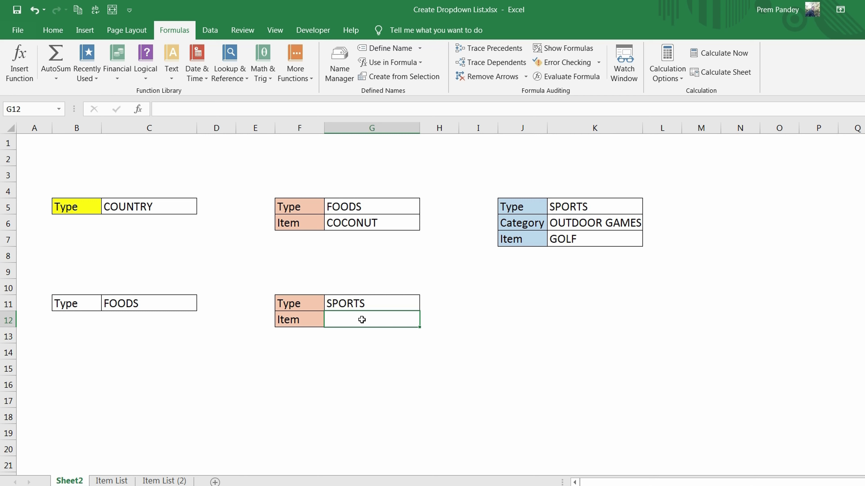
pyautogui.write('=indi')
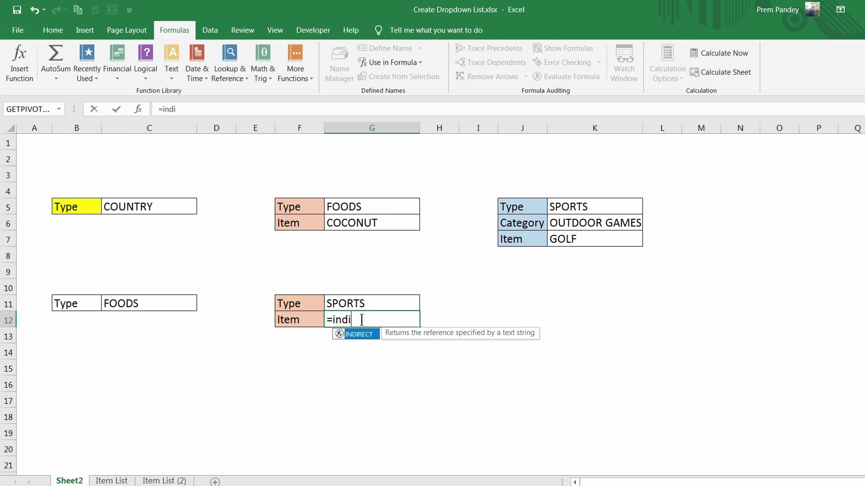
pyautogui.press('Tab')
pyautogui.click(361, 303)
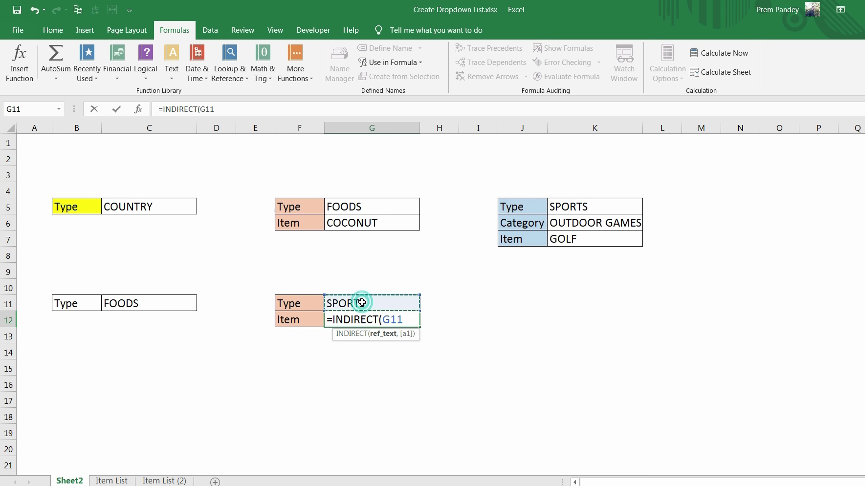
pyautogui.write(')')
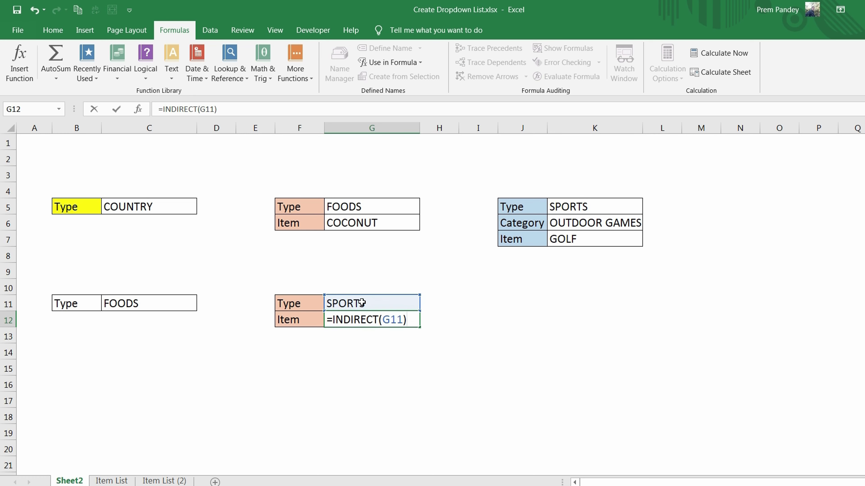
pyautogui.press('Return')
pyautogui.press('Up')
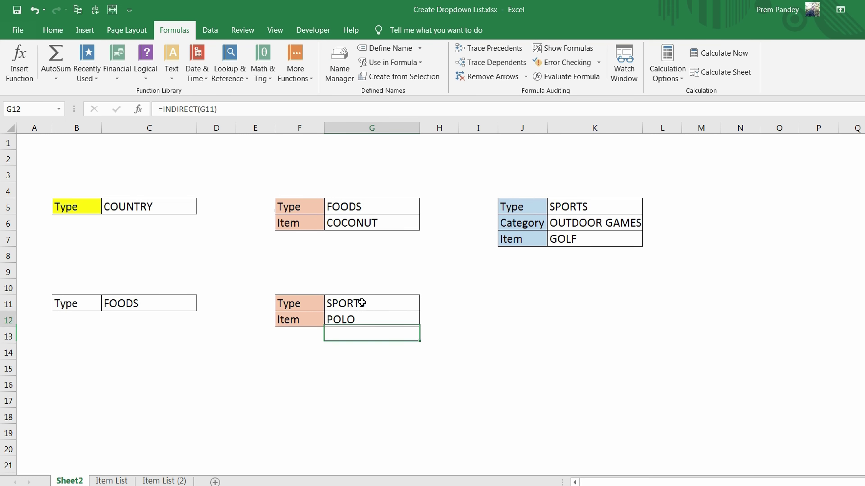
# Copy the full INDIRECT formula text from cell G12, keeping the cell's entry as it is
pyautogui.press('F2')
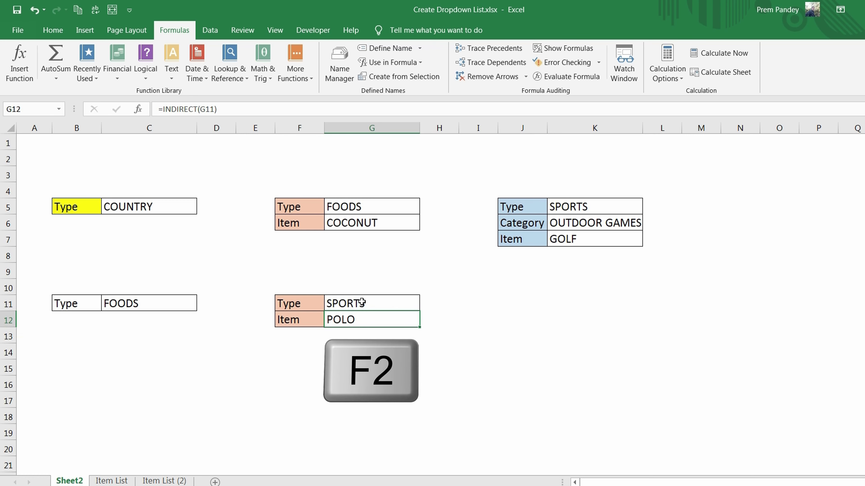
pyautogui.moveTo(238, 109); pyautogui.dragTo(162, 109)
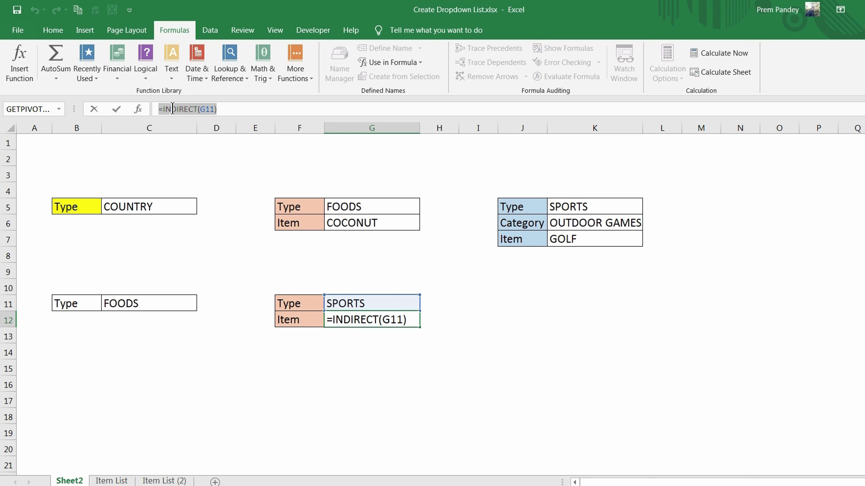
pyautogui.rightClick(172, 109)
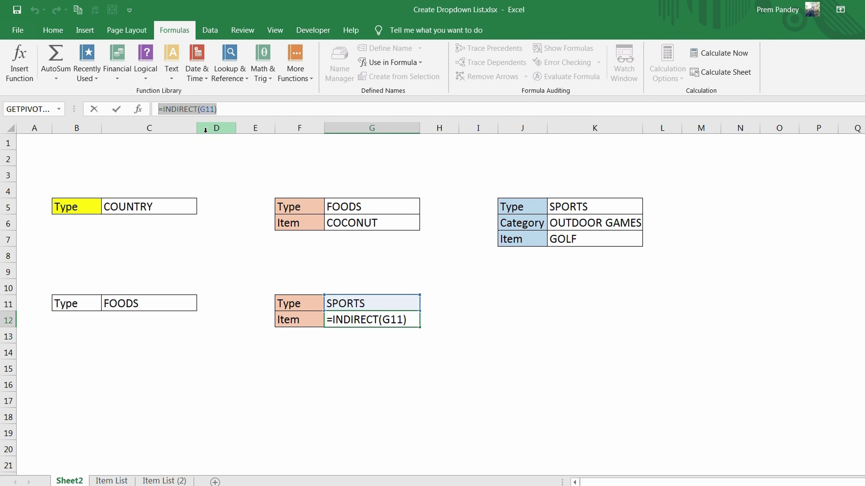
pyautogui.hotkey('ctrl', 'Return')
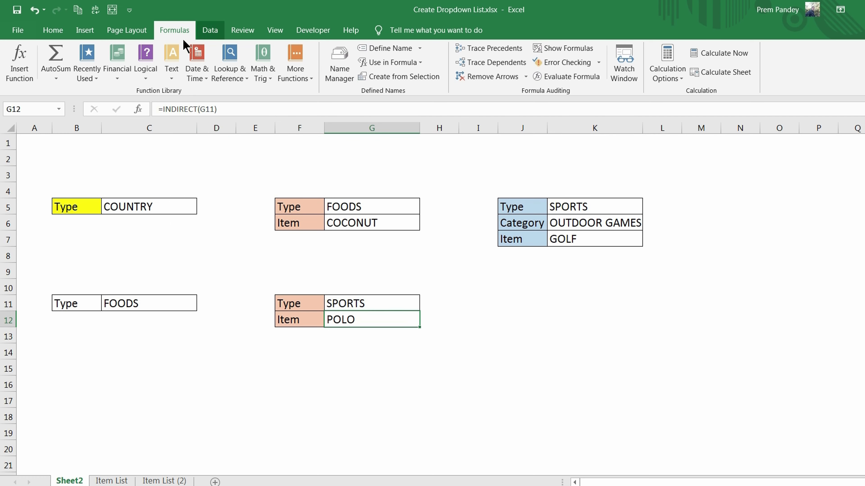
# Apply list validation to the Item cell G12 with the source =INDIRECT($G$11)
pyautogui.click(210, 30)
pyautogui.click(563, 77)
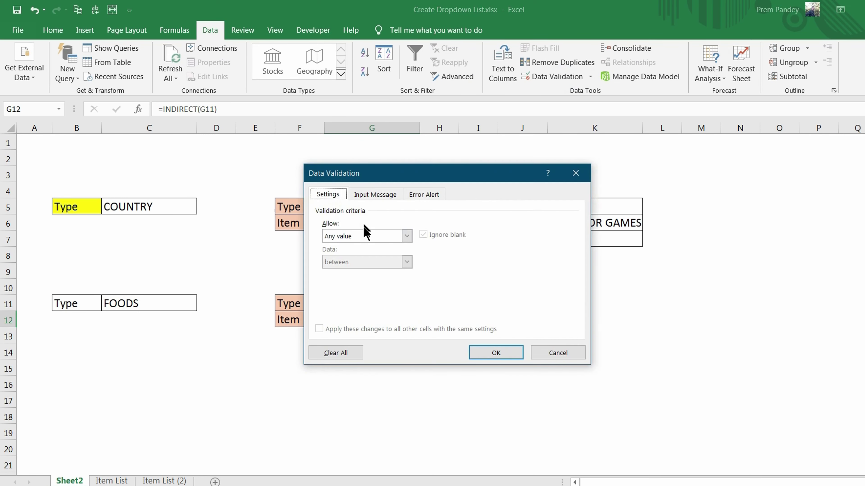
pyautogui.click(407, 236)
pyautogui.click(343, 273)
pyautogui.click(348, 288)
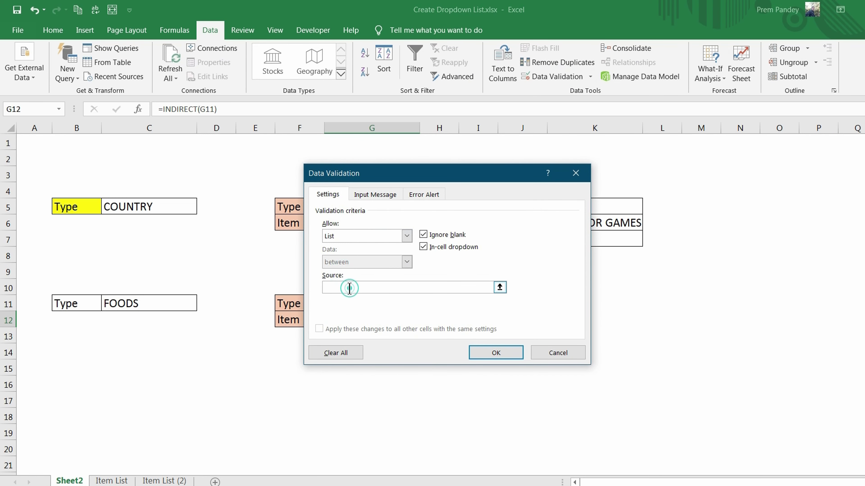
pyautogui.hotkey('ctrl', 'v')
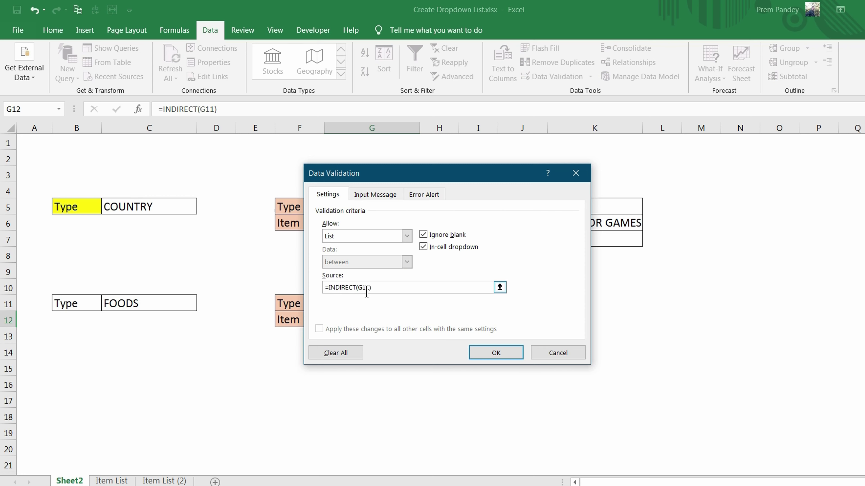
pyautogui.doubleClick(364, 288)
pyautogui.press('F4')
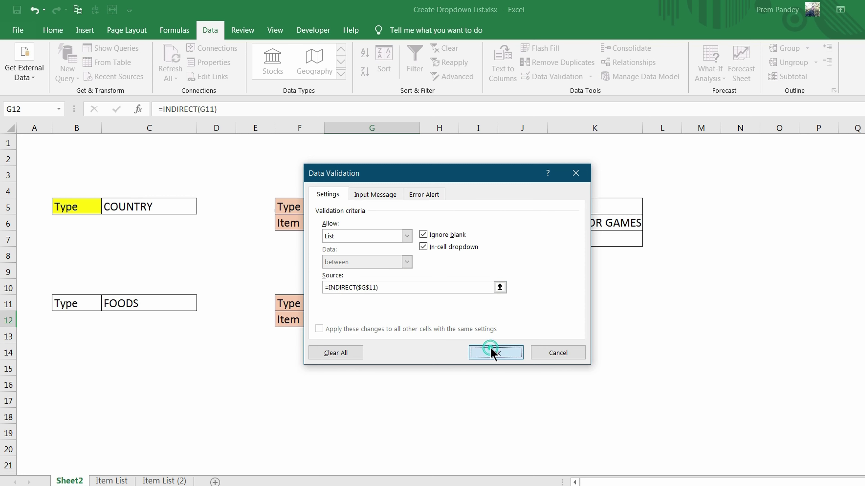
pyautogui.click(494, 353)
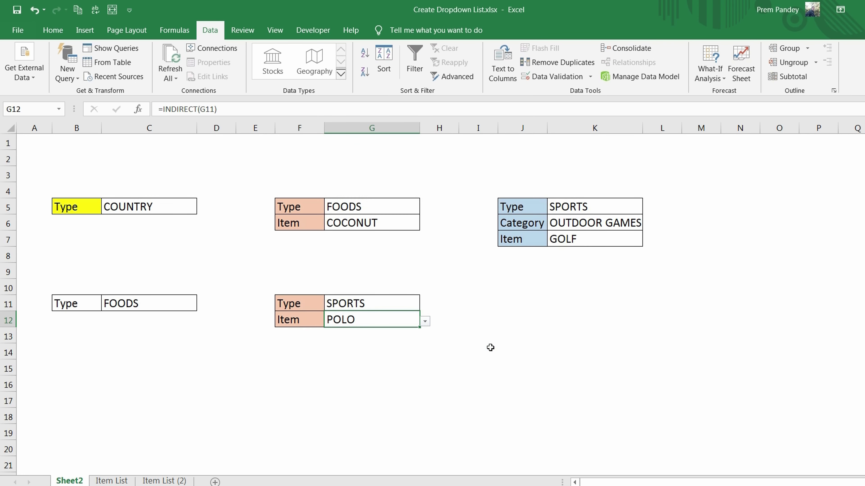
# Test the dependent lists by choosing FOODS as the Type in G11 and ARROWROOT as the Item in G12
pyautogui.click(403, 305)
pyautogui.click(425, 306)
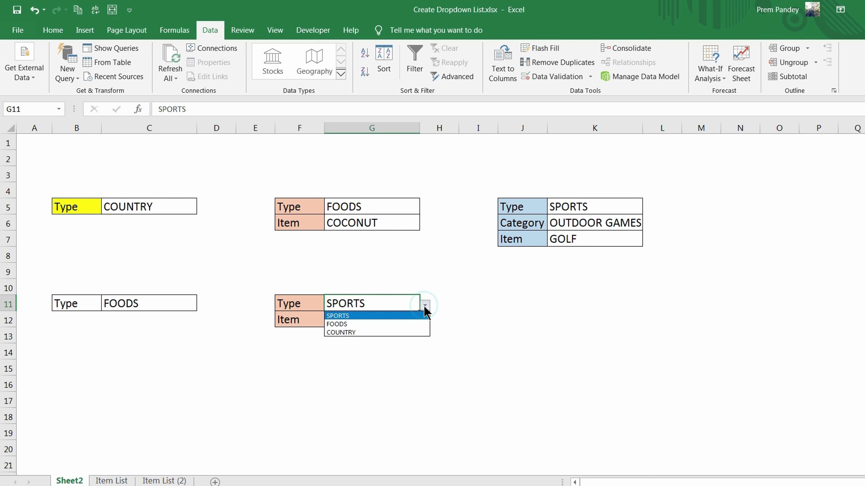
pyautogui.click(400, 323)
pyautogui.click(396, 322)
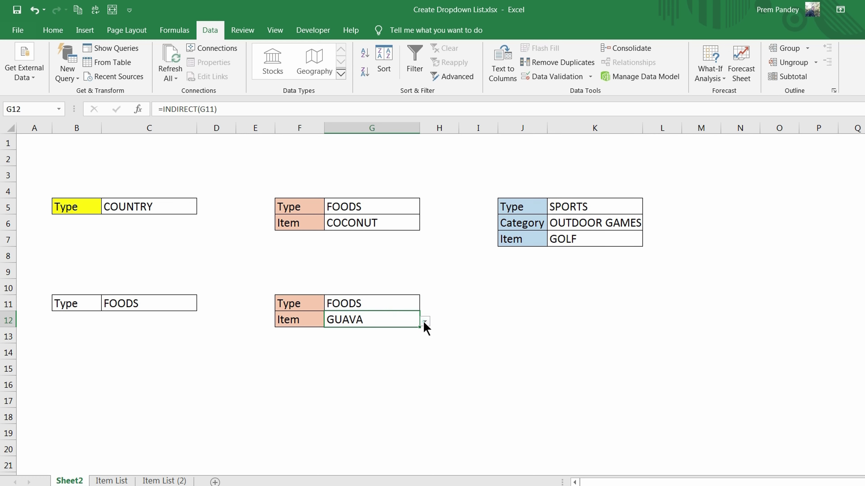
pyautogui.click(424, 321)
pyautogui.click(393, 348)
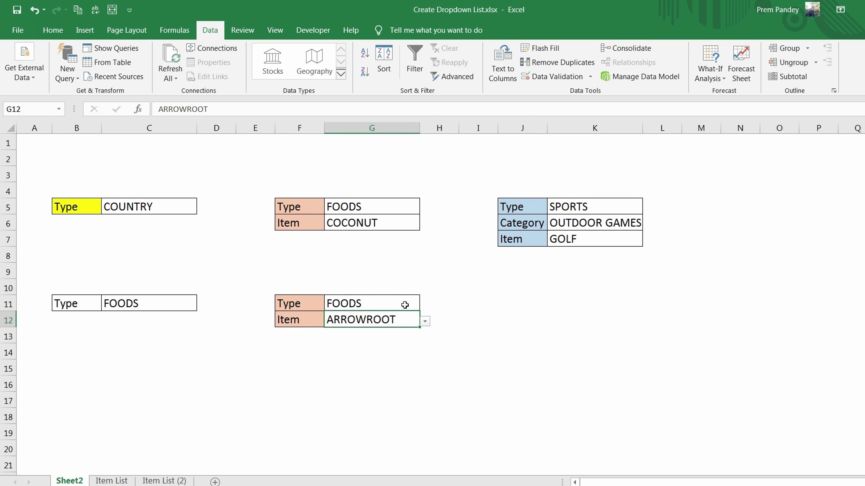
pyautogui.click(404, 305)
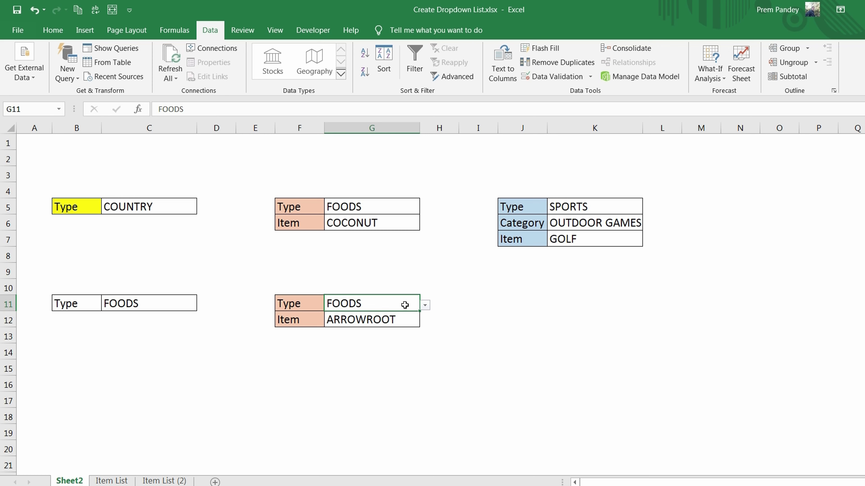
# Add list validation to cell G13 with the source =SPORTS, and choose BILLIARDS from its list
pyautogui.click(380, 333)
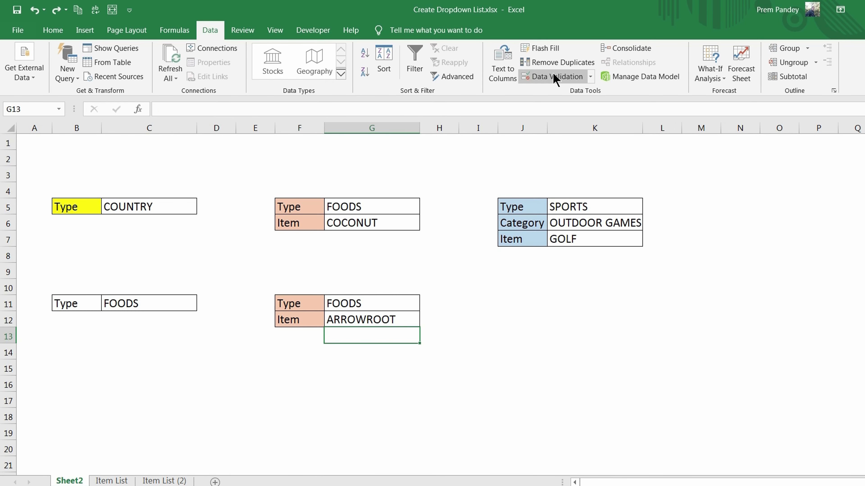
pyautogui.click(555, 77)
pyautogui.click(392, 236)
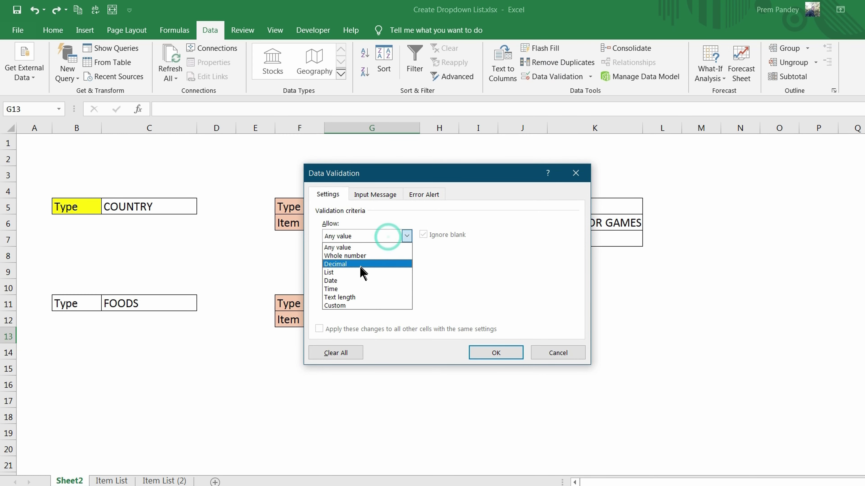
pyautogui.click(356, 273)
pyautogui.click(358, 292)
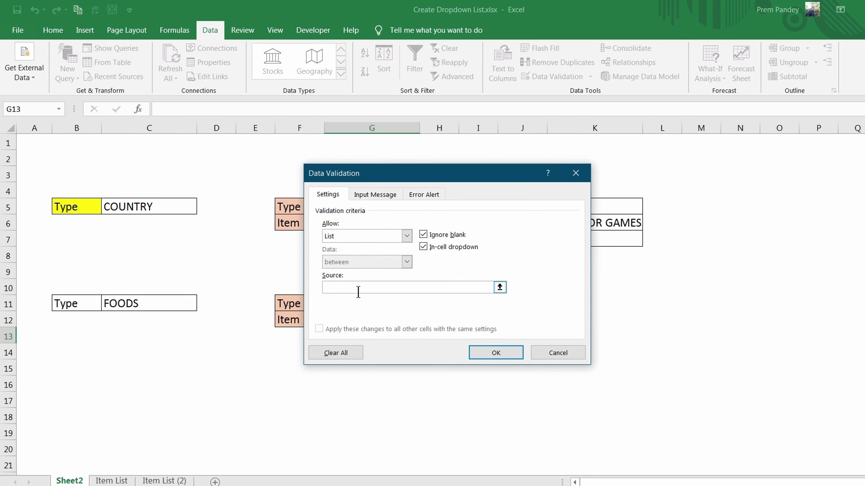
pyautogui.write('=SPORTS')
pyautogui.click(491, 352)
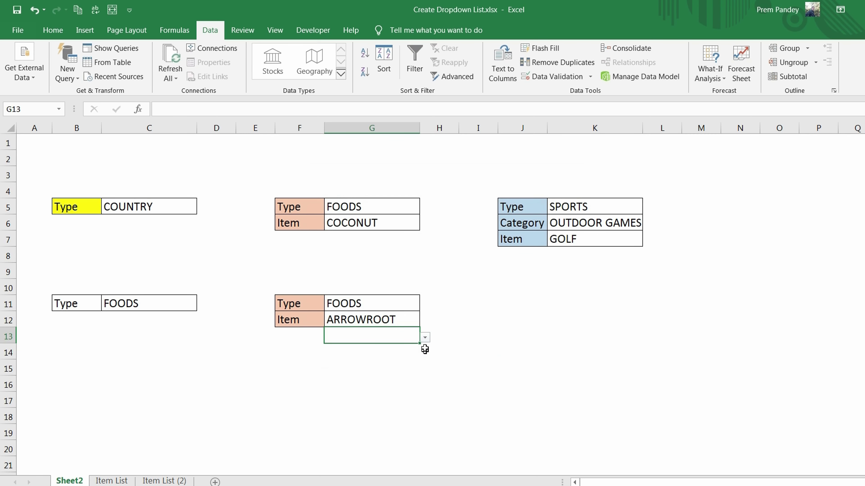
pyautogui.click(425, 338)
pyautogui.click(396, 354)
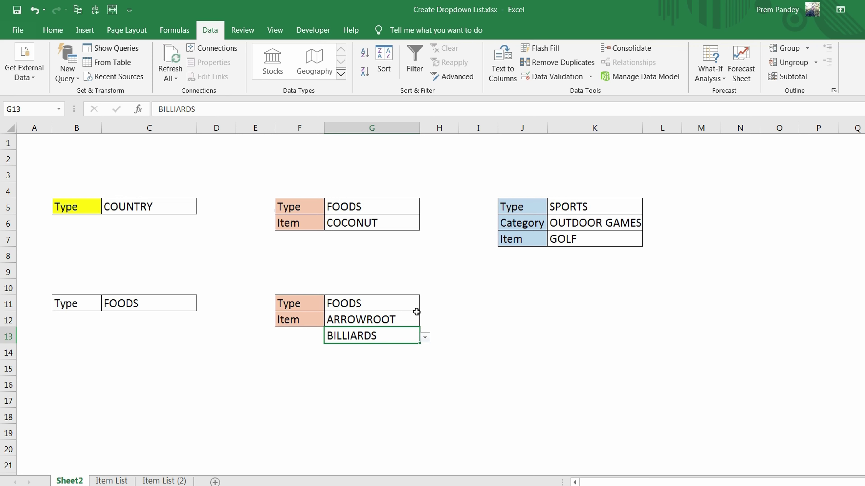
# Select the Type, Category and Item block J5:K7, and go to the empty cell J11
pyautogui.moveTo(537, 205); pyautogui.dragTo(614, 246)
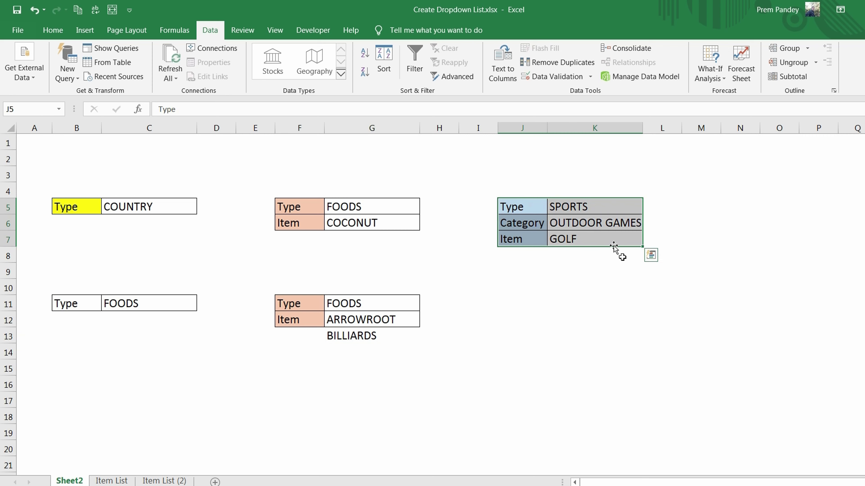
pyautogui.click(523, 304)
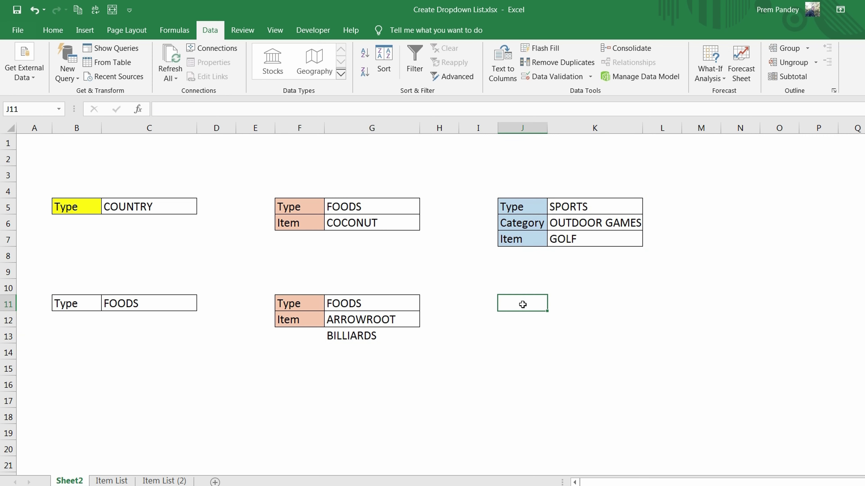